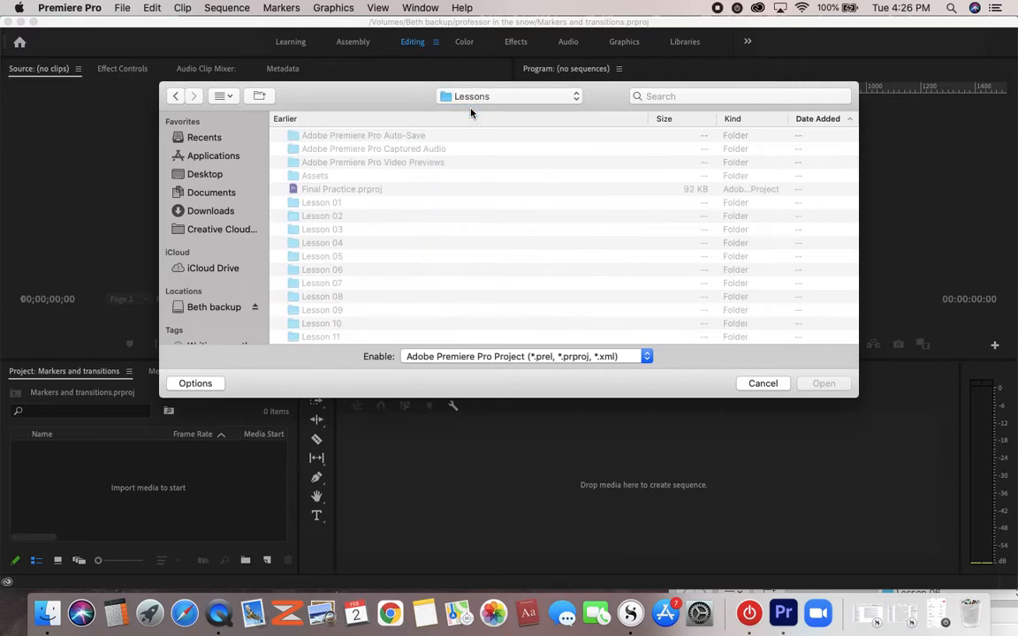
- Open Lesson 07.prproj from the Lesson 07 folder and convert it as Lesson 07_1 in the same folder
{"action": "double_click", "coordinate": [321, 283]}
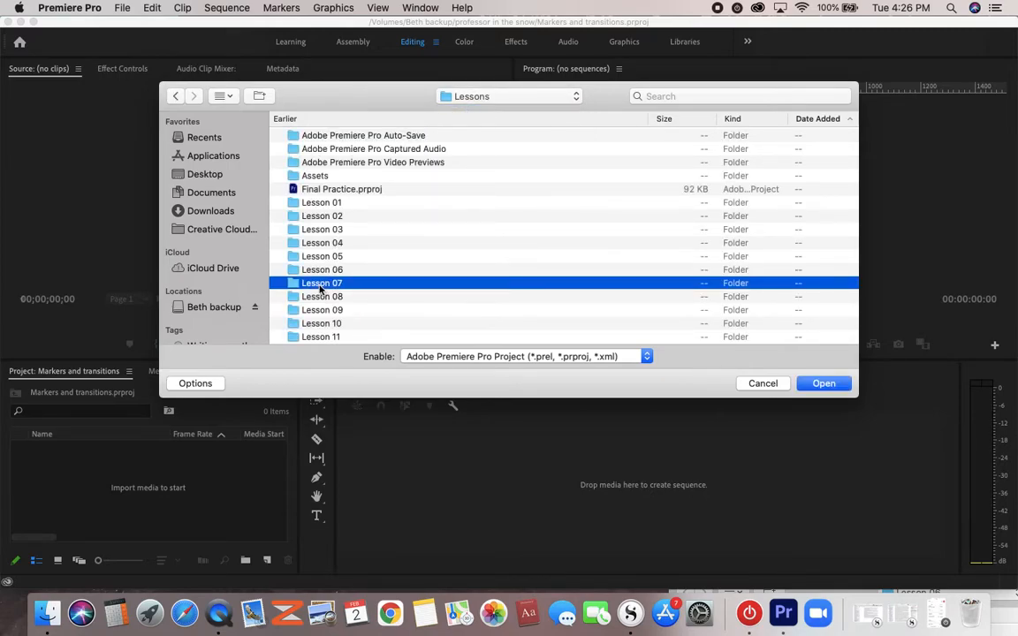
{"action": "left_click", "coordinate": [313, 136]}
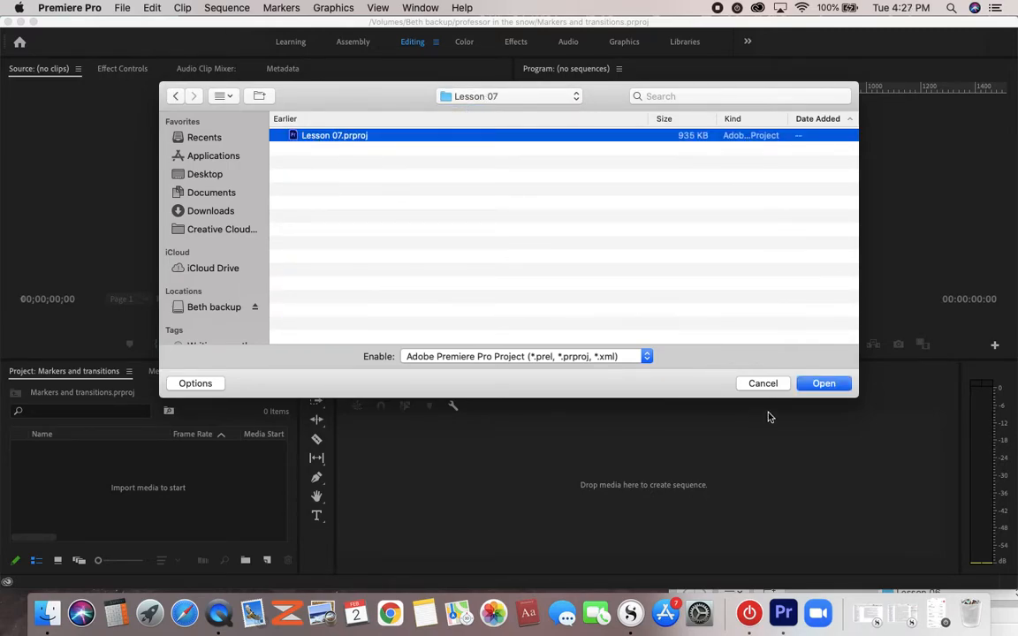
{"action": "left_click", "coordinate": [820, 382]}
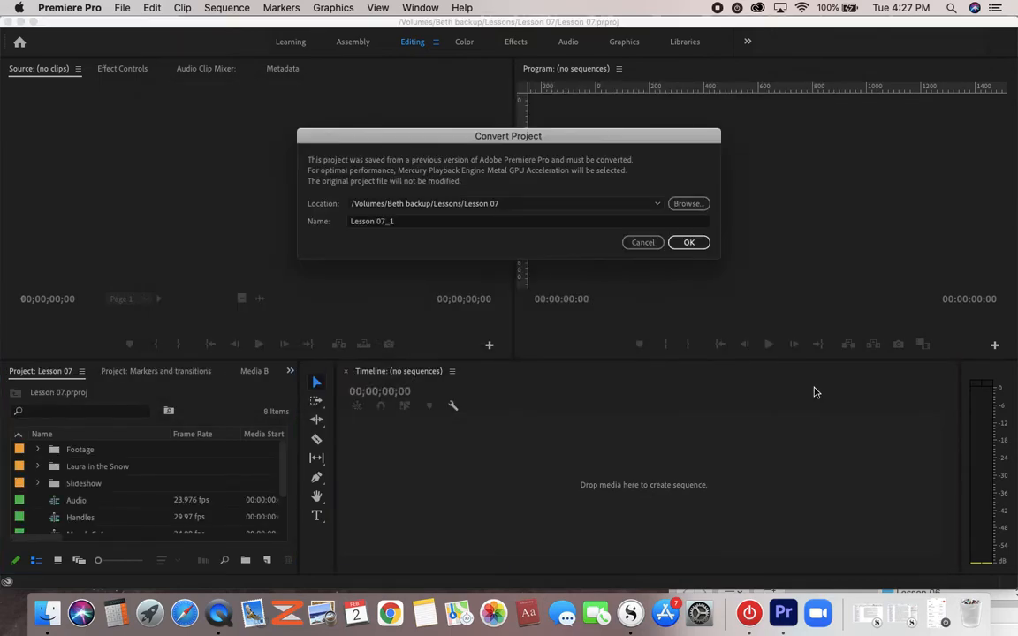
{"action": "left_click", "coordinate": [689, 242]}
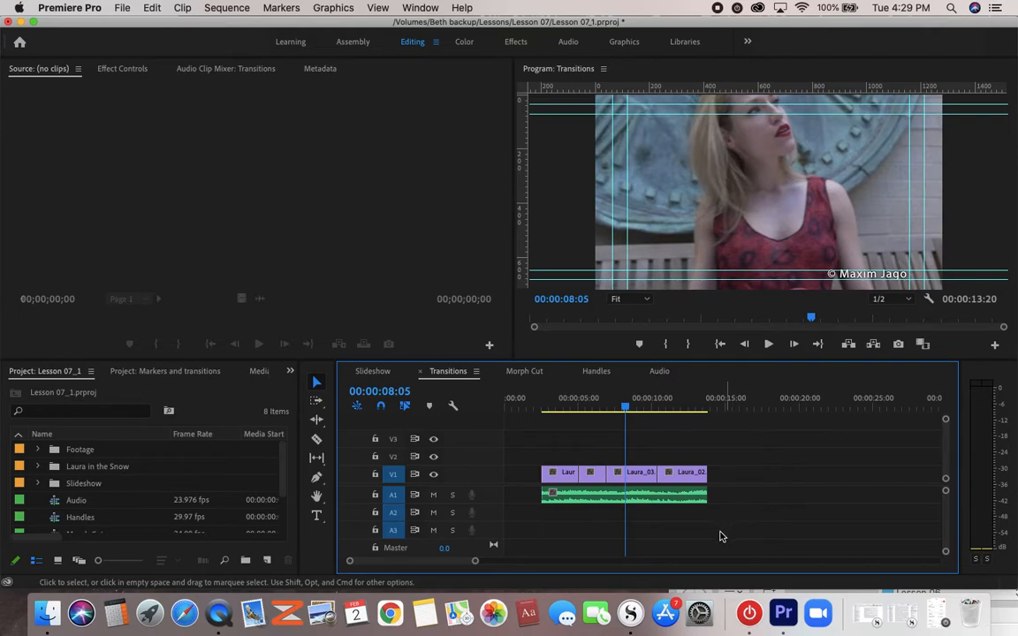
- Open the Transitions sequence and list the Dissolve video transitions in the effects library
{"action": "left_click_drag", "start_coordinate": [281, 476], "coordinate": [279, 517]}
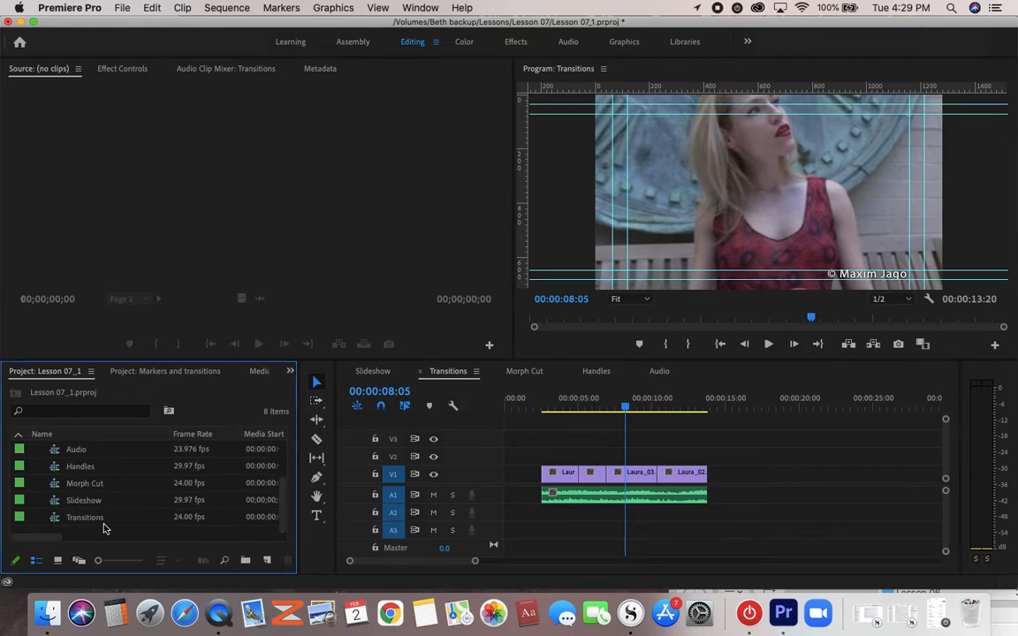
{"action": "double_click", "coordinate": [78, 519]}
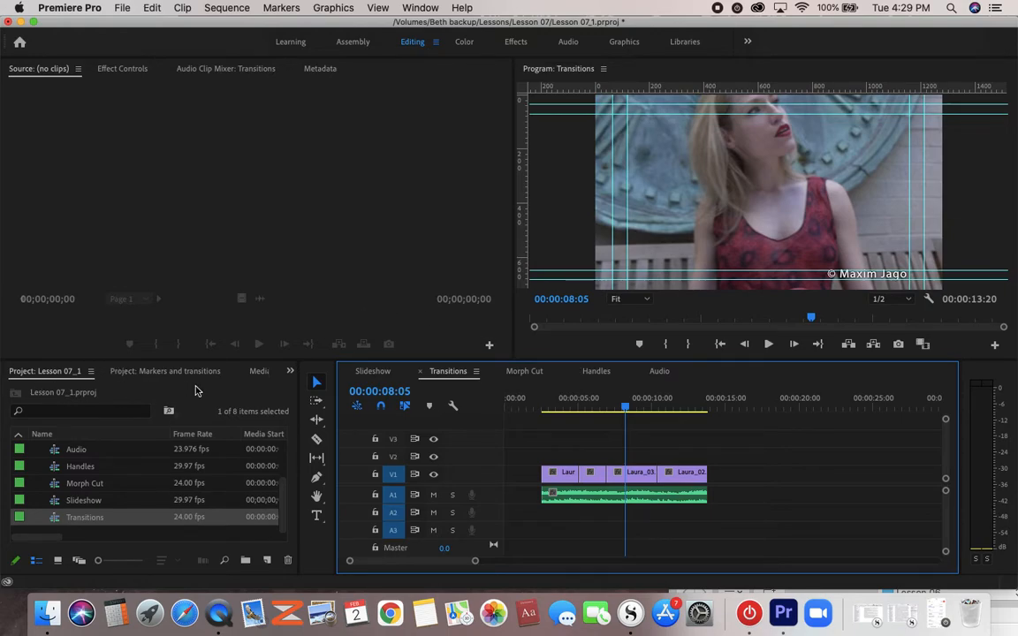
{"action": "left_click", "coordinate": [290, 372]}
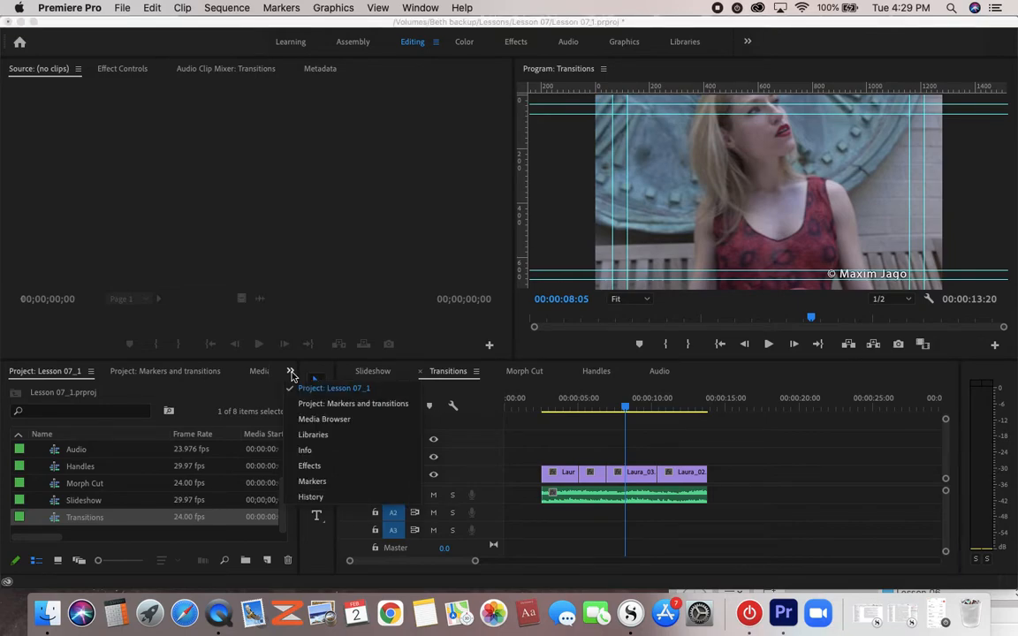
{"action": "left_click", "coordinate": [308, 467]}
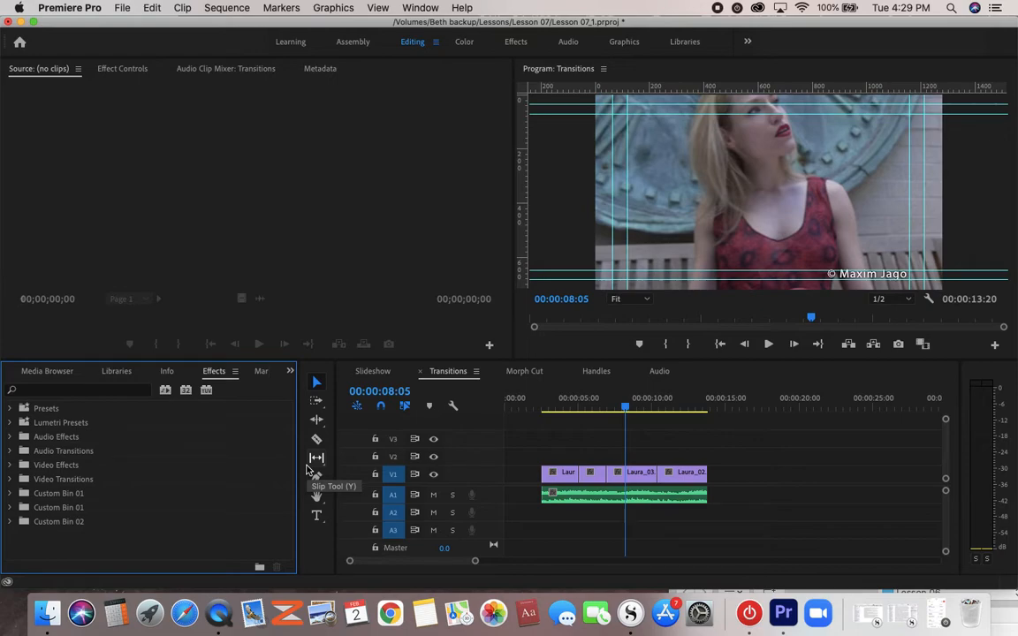
{"action": "left_click", "coordinate": [11, 479]}
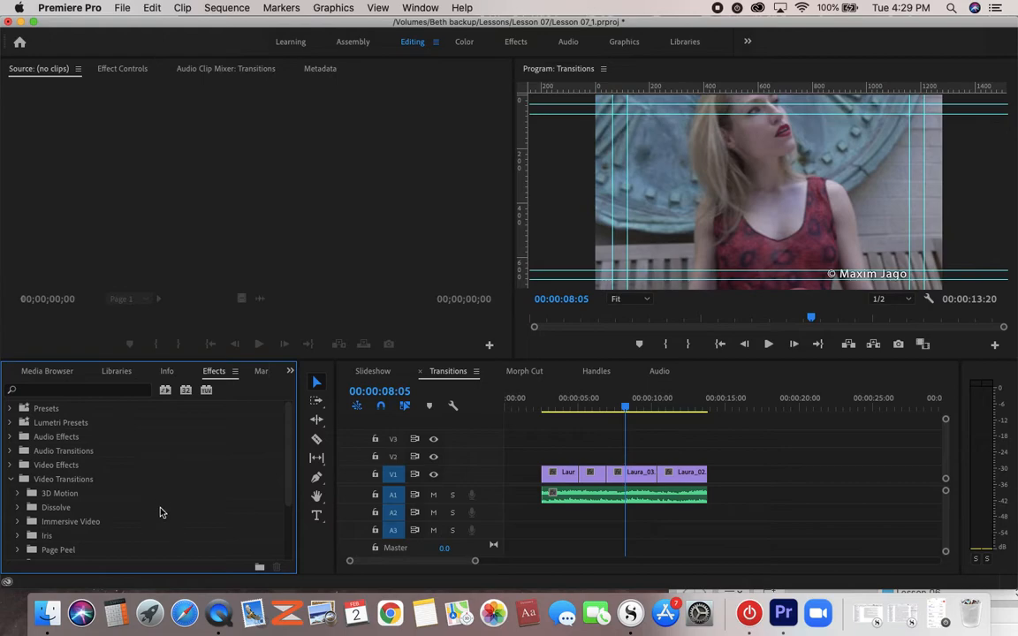
{"action": "scroll", "coordinate": [160, 512], "scroll_direction": "down", "scroll_amount": 3}
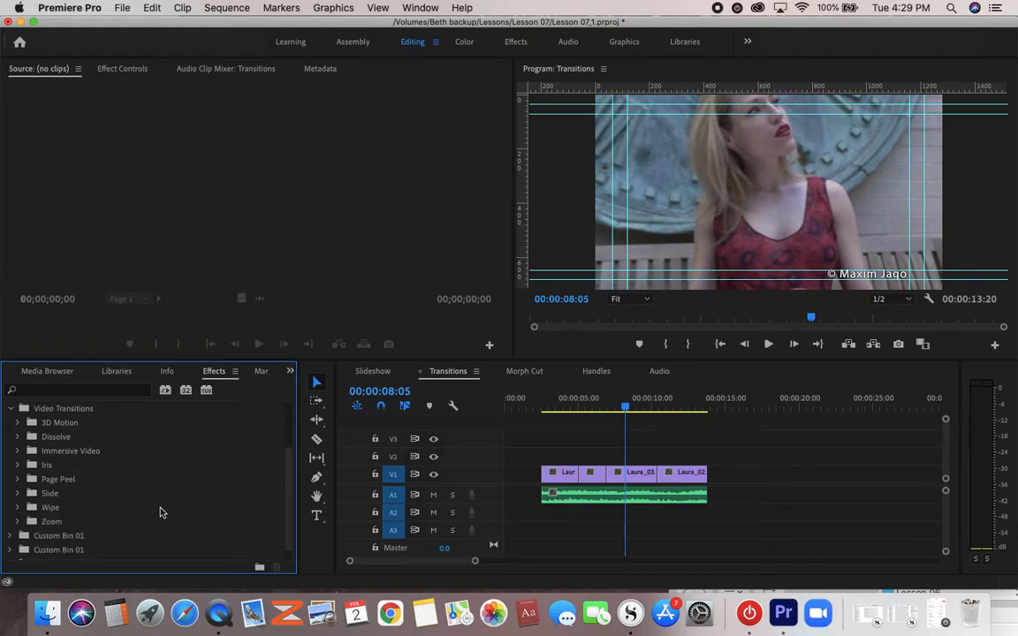
{"action": "scroll", "coordinate": [160, 512], "scroll_direction": "up", "scroll_amount": 1}
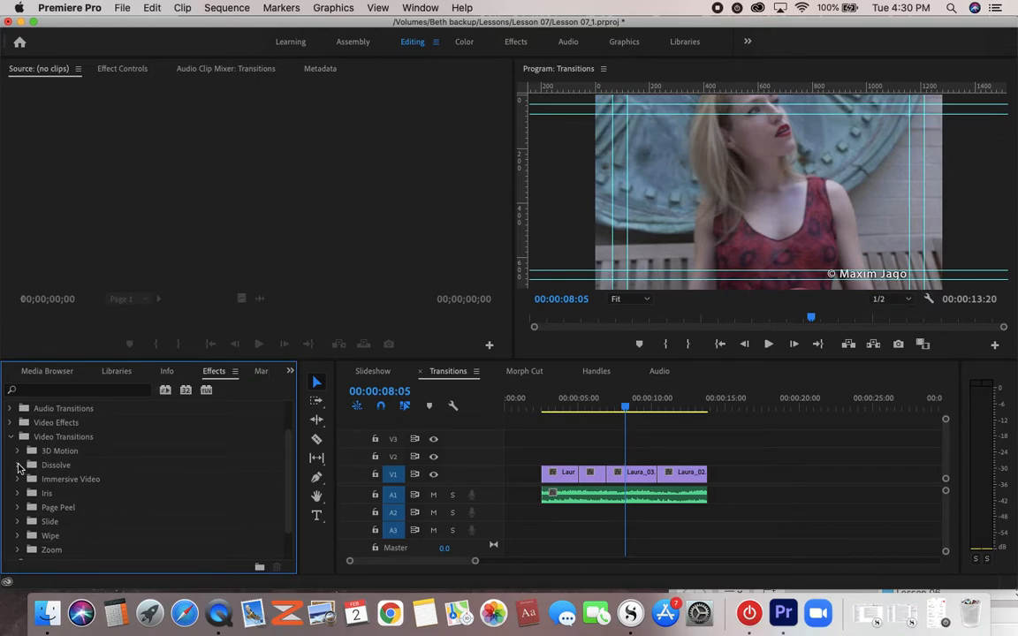
{"action": "left_click", "coordinate": [20, 465]}
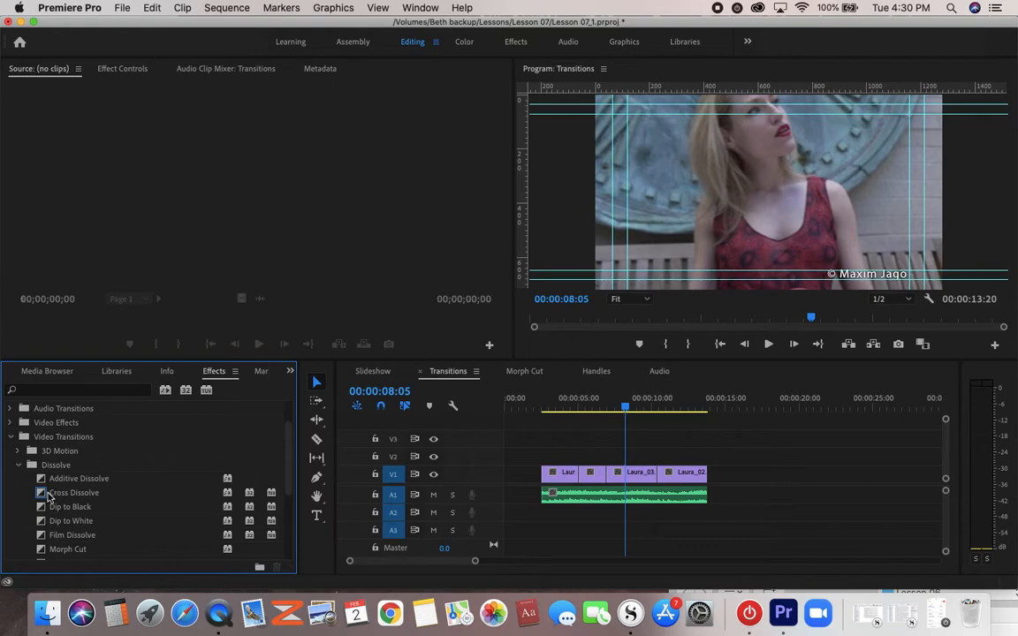
- Try to apply a Cross Dissolve to the start of Laura_10.mp4 in the Transitions sequence
{"action": "left_click_drag", "start_coordinate": [43, 495], "coordinate": [540, 474]}
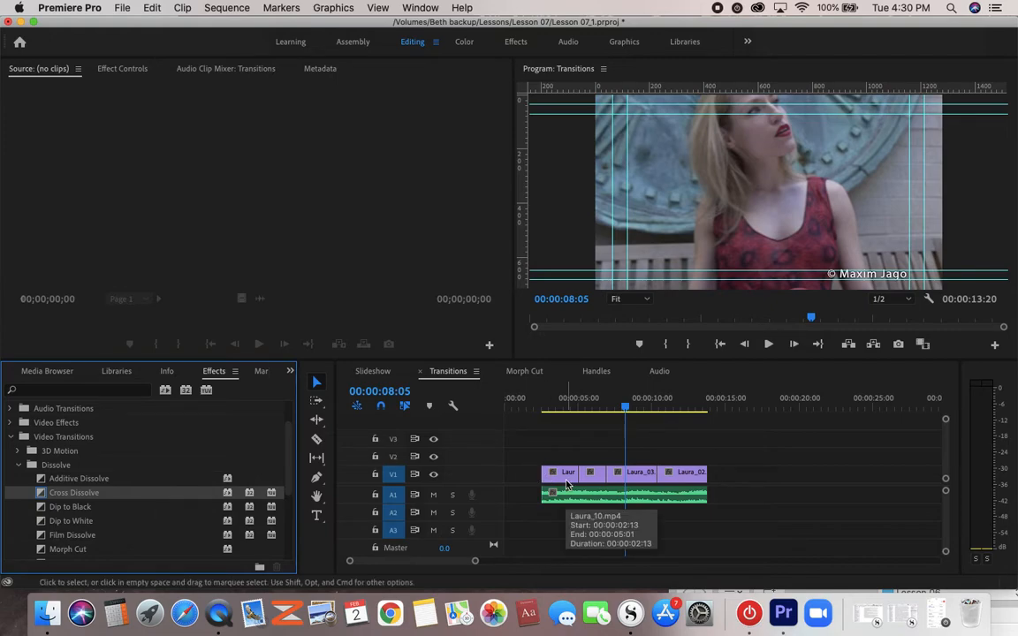
{"action": "left_click_drag", "start_coordinate": [474, 560], "coordinate": [450, 564]}
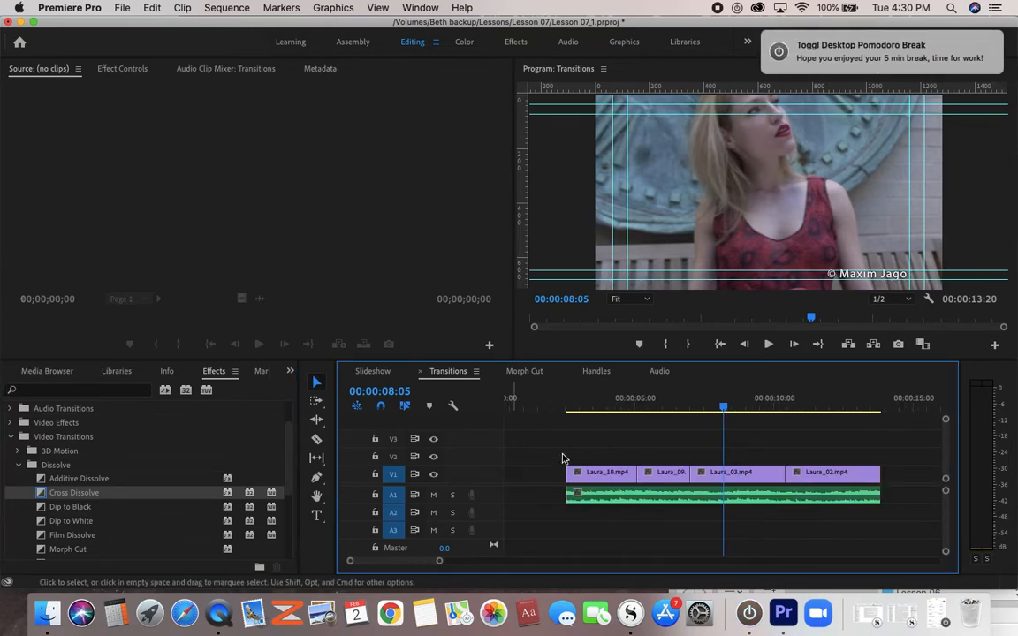
- Switch to Toggl, restart the timer for the "work" entry, and minimize the Toggl window
{"action": "left_click", "coordinate": [748, 612]}
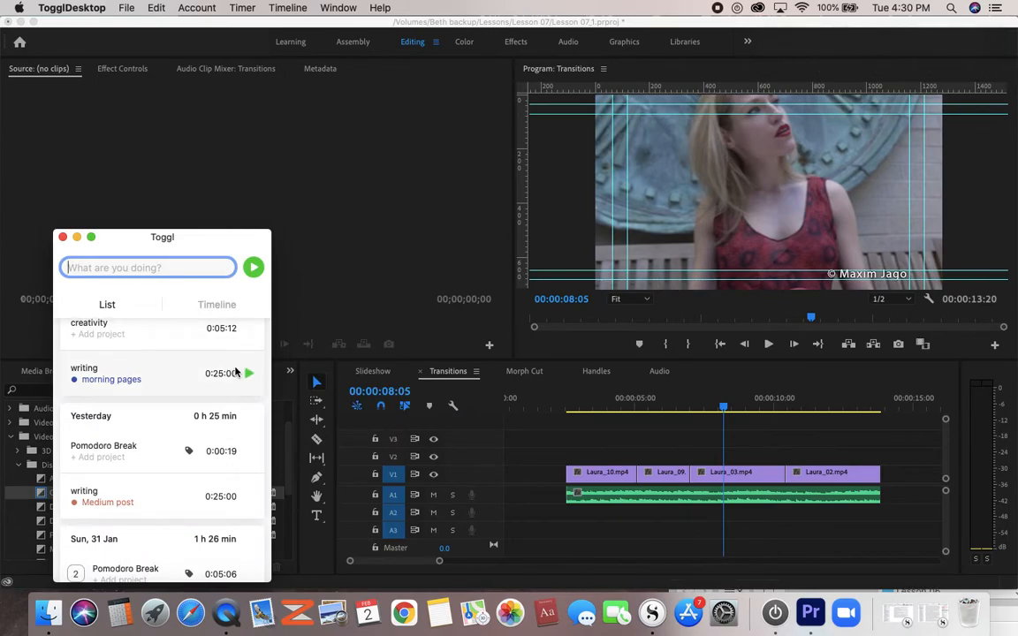
{"action": "scroll", "coordinate": [238, 433], "scroll_direction": "up", "scroll_amount": 5}
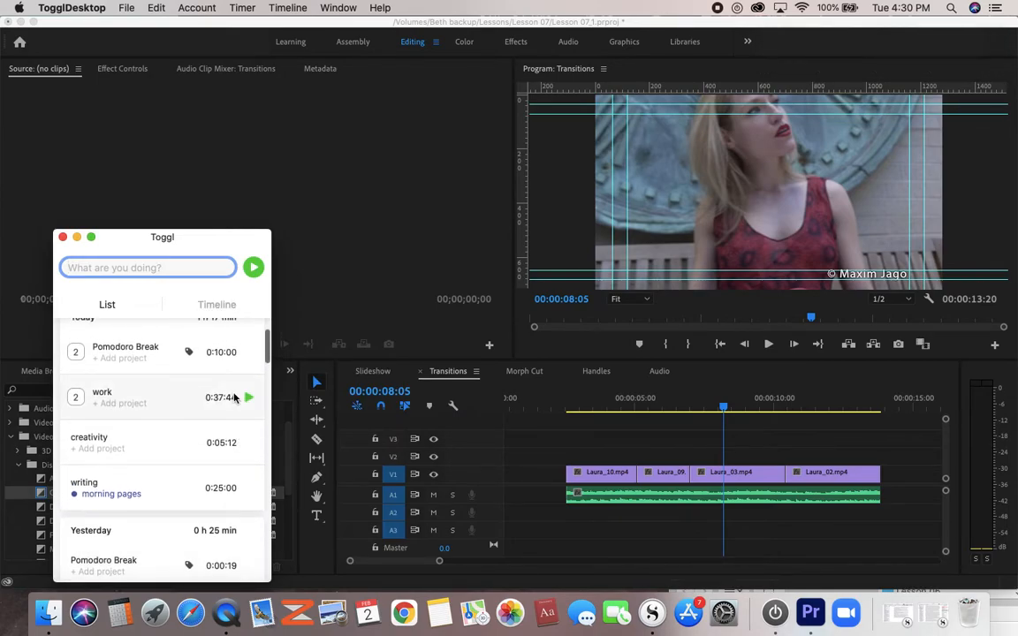
{"action": "left_click", "coordinate": [248, 399]}
{"action": "left_click", "coordinate": [77, 237]}
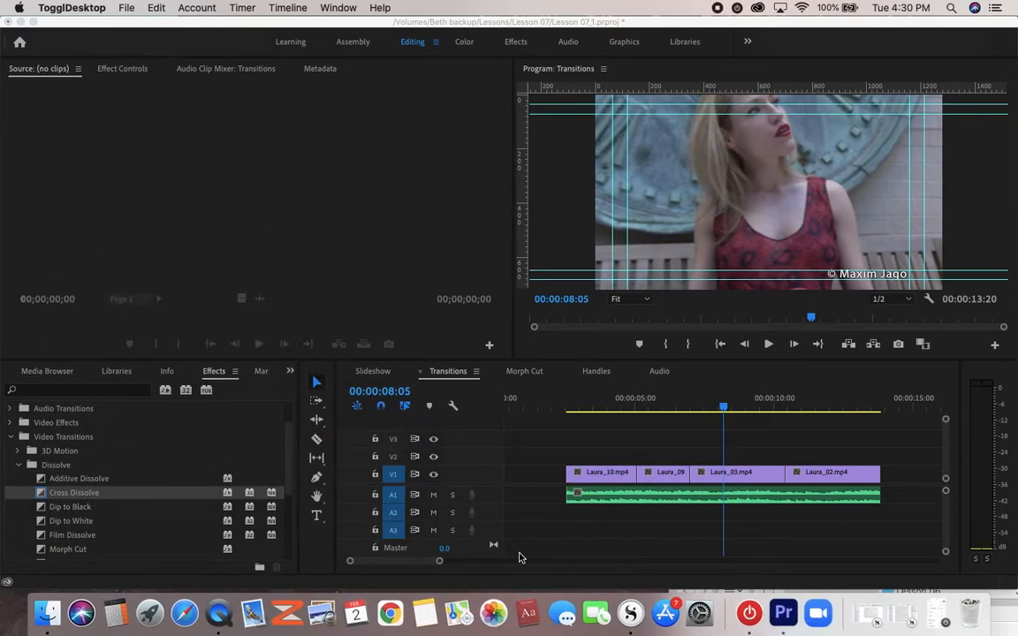
- Apply a Cross Dissolve to the start of Laura_10.mp4 and play the transition back twice
{"action": "left_click", "coordinate": [40, 497]}
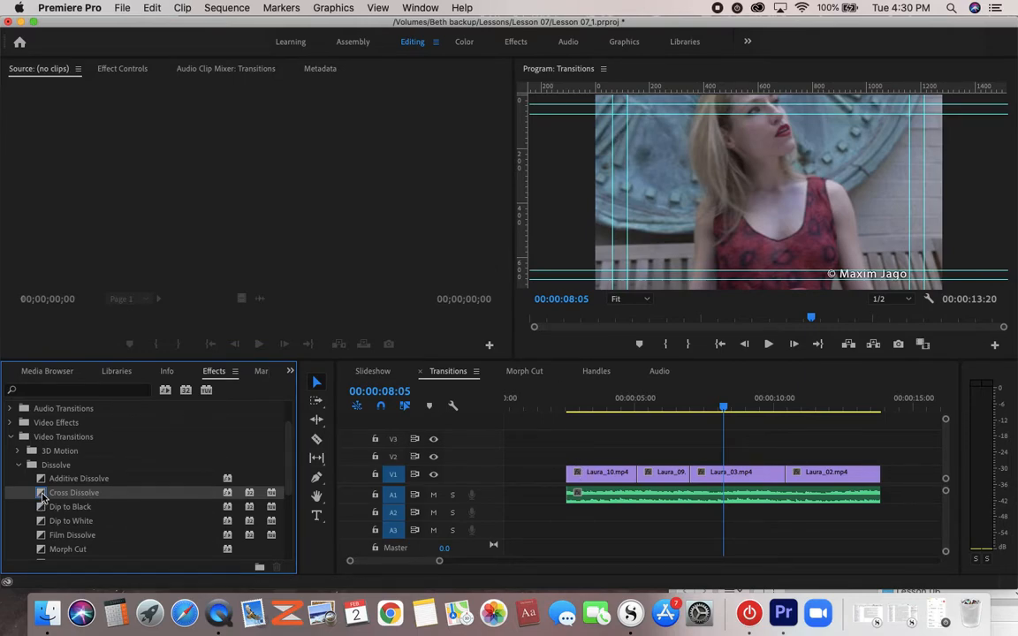
{"action": "left_click_drag", "start_coordinate": [42, 497], "coordinate": [571, 477]}
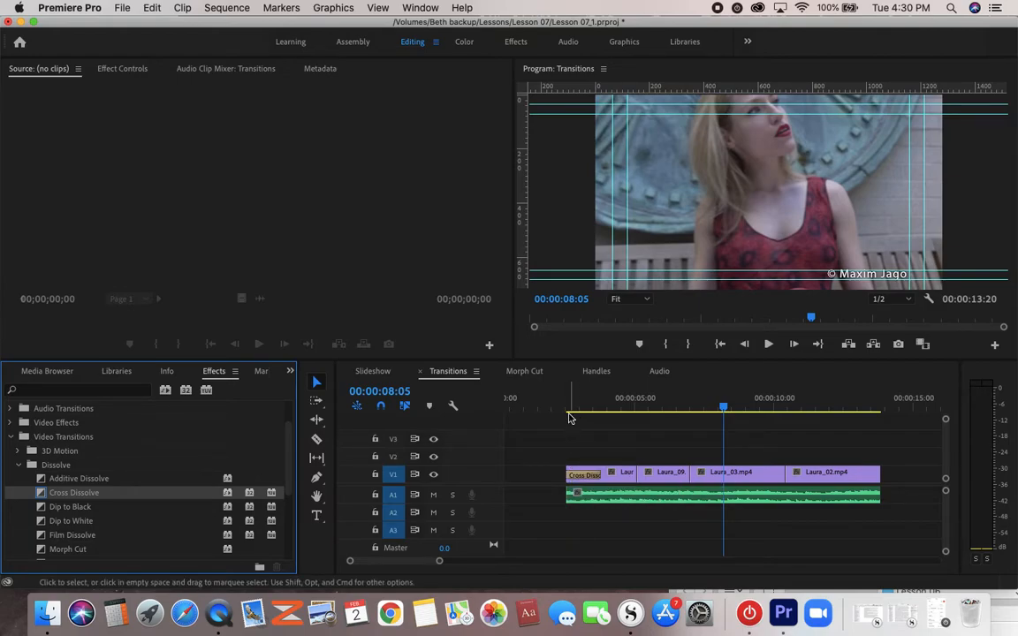
{"action": "left_click", "coordinate": [568, 408]}
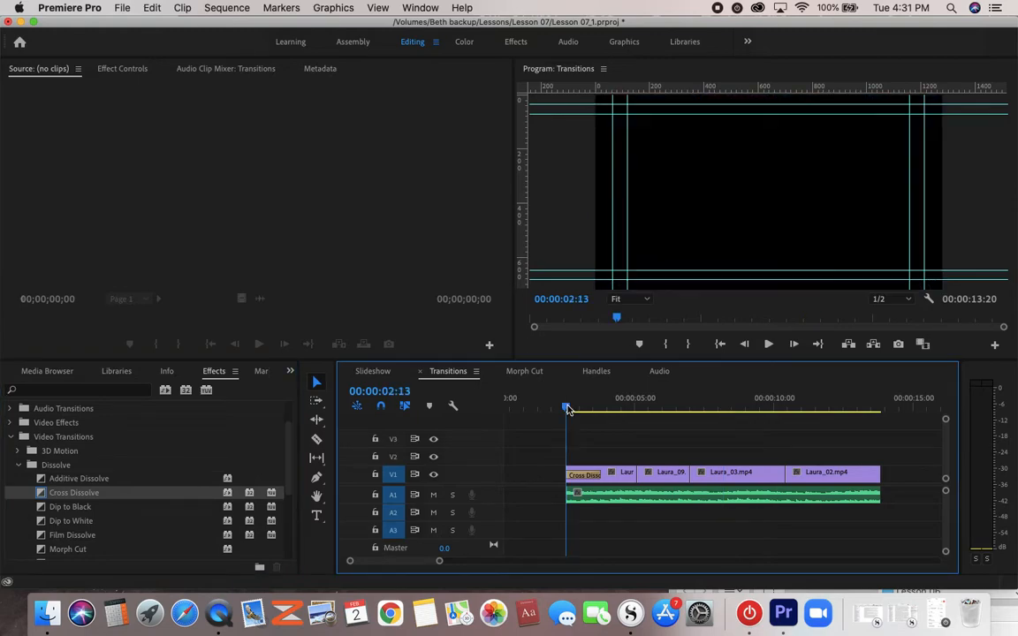
{"action": "key", "text": "space"}
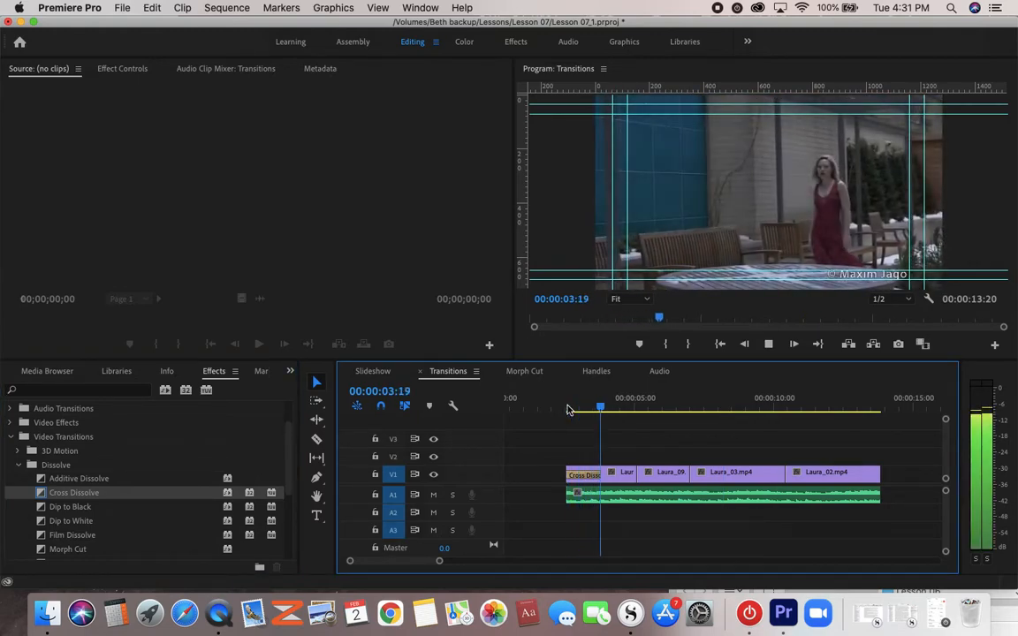
{"action": "key", "text": "space"}
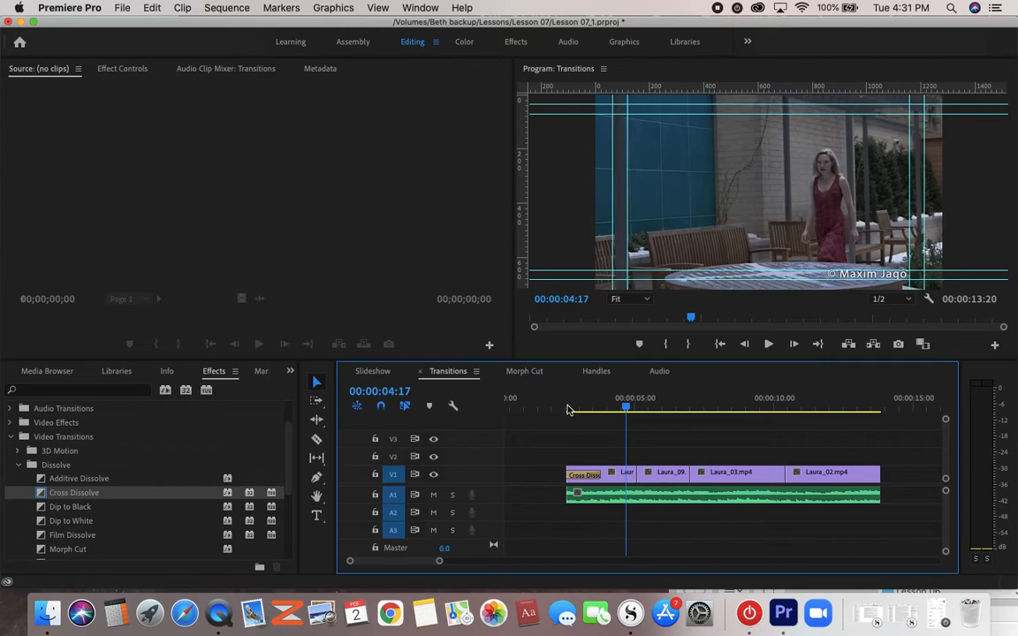
{"action": "left_click", "coordinate": [559, 407]}
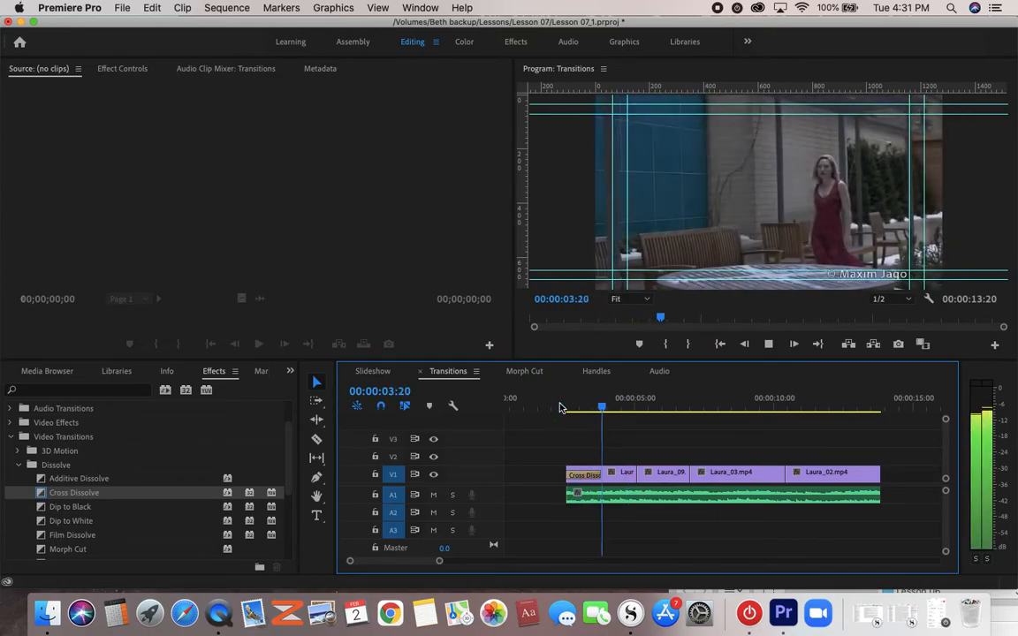
{"action": "key", "text": "space"}
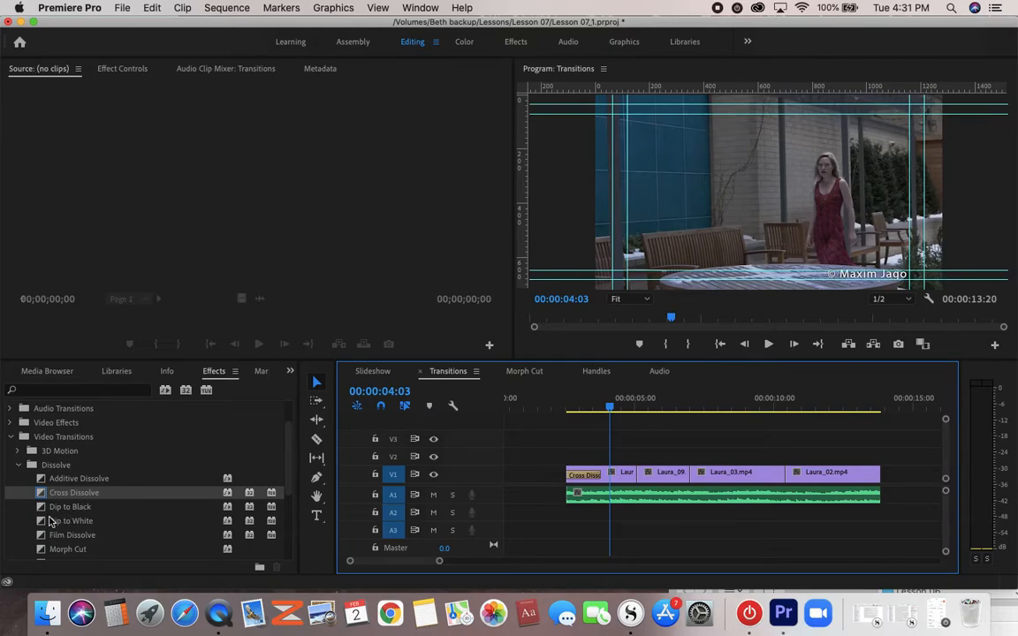
- Apply a Dip to Black transition to the end of Laura_02.mp4 and check its duration setting
{"action": "left_click_drag", "start_coordinate": [42, 510], "coordinate": [883, 481]}
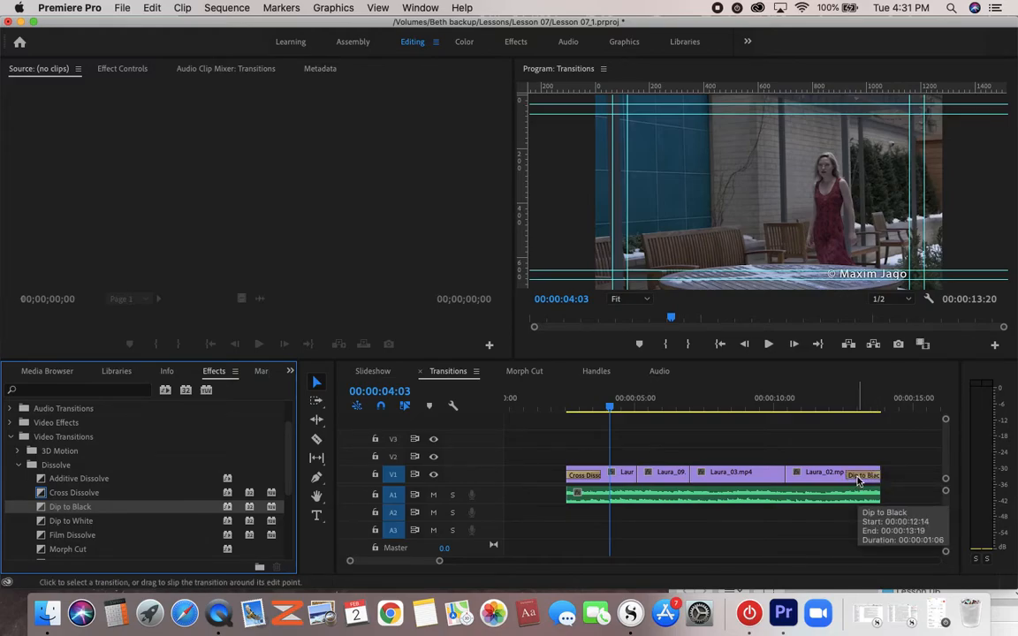
{"action": "double_click", "coordinate": [857, 480]}
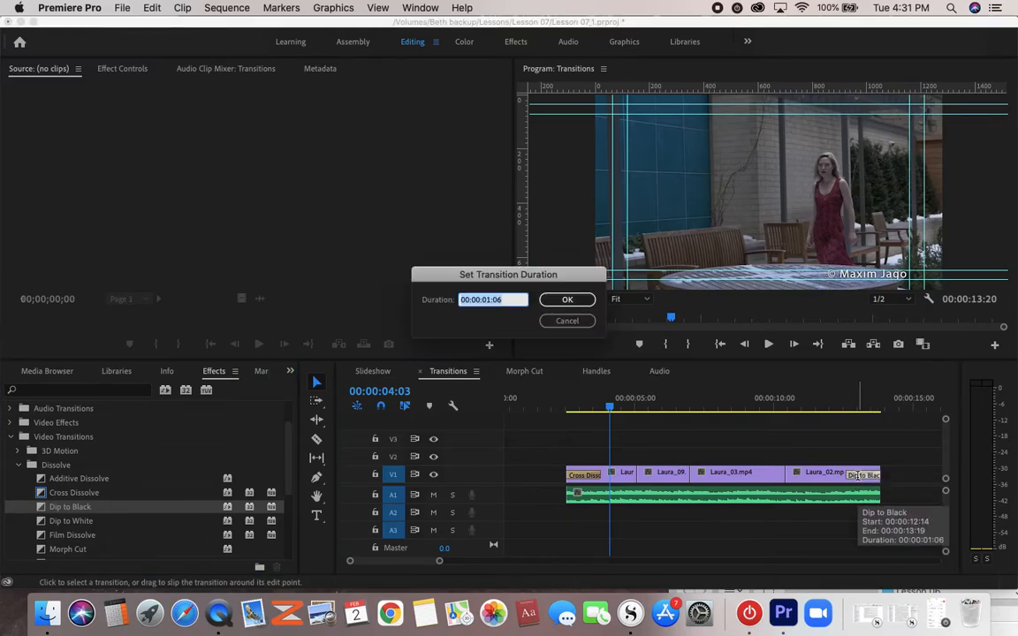
{"action": "left_click", "coordinate": [576, 303]}
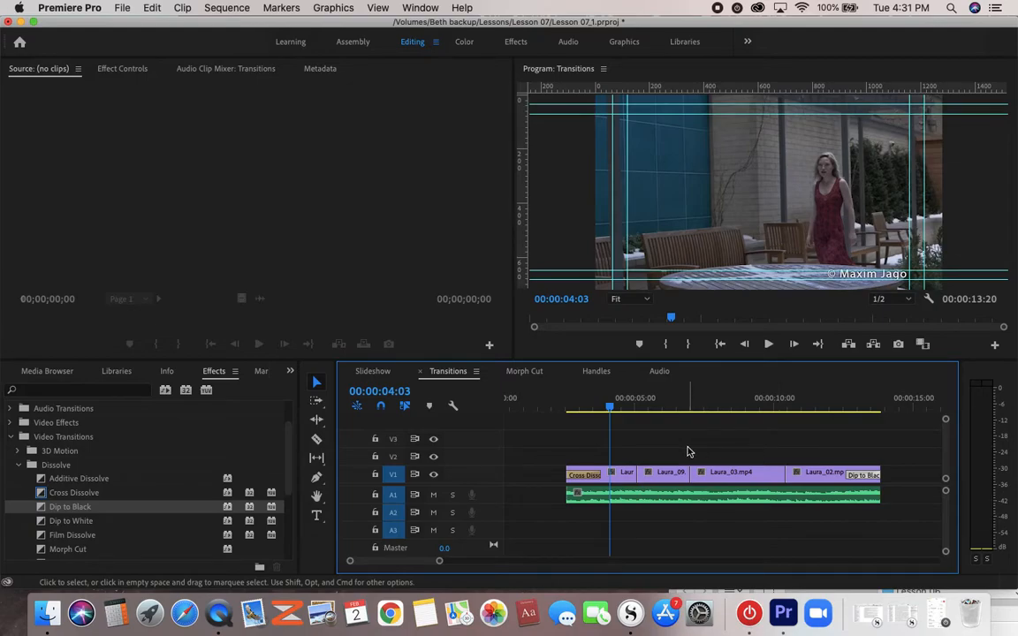
- Open Laura_09.mp4 for source viewing, try moving it up to track V2, and undo the move
{"action": "double_click", "coordinate": [656, 483]}
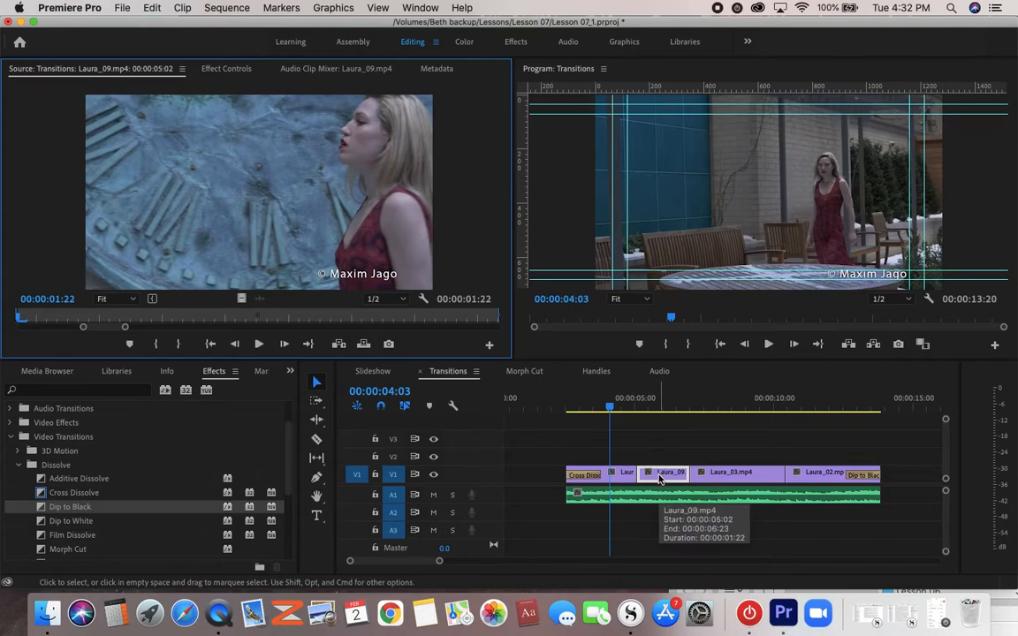
{"action": "left_click", "coordinate": [658, 478]}
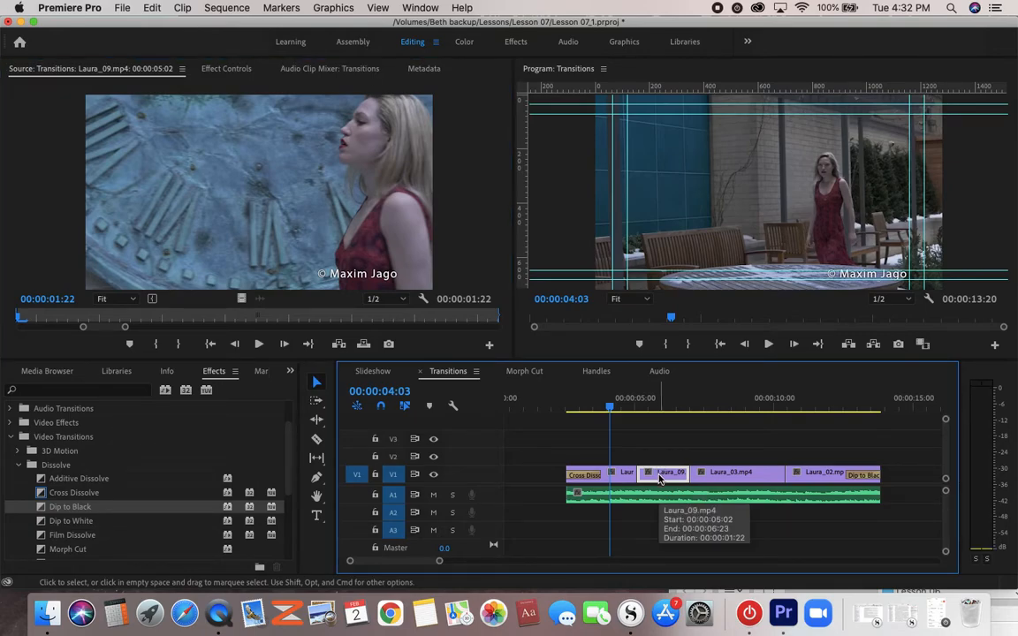
{"action": "left_click_drag", "start_coordinate": [658, 478], "coordinate": [690, 454]}
{"action": "left_click", "coordinate": [152, 7]}
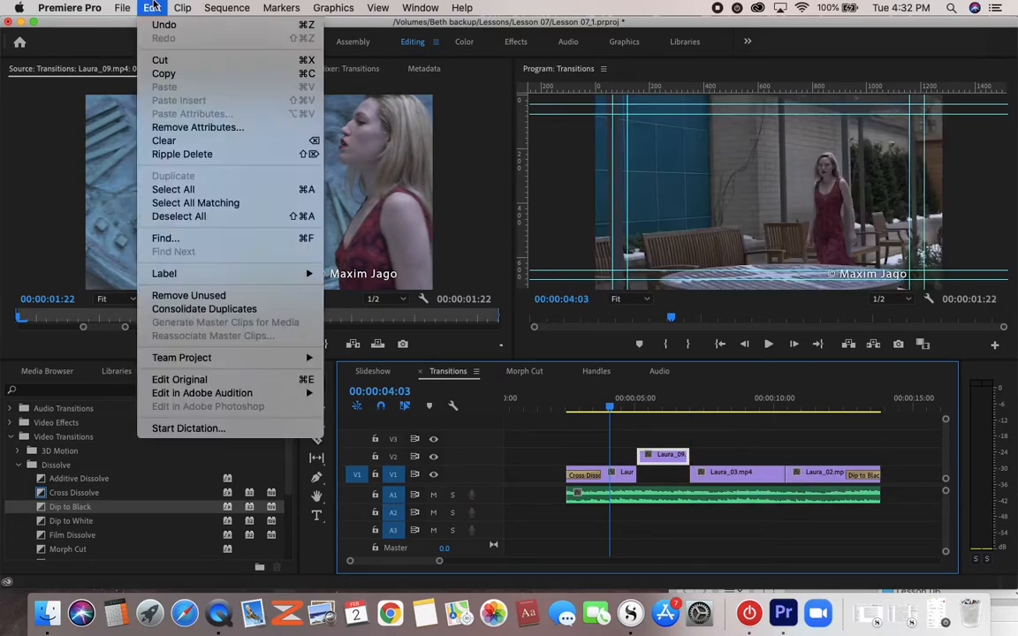
{"action": "left_click", "coordinate": [155, 30]}
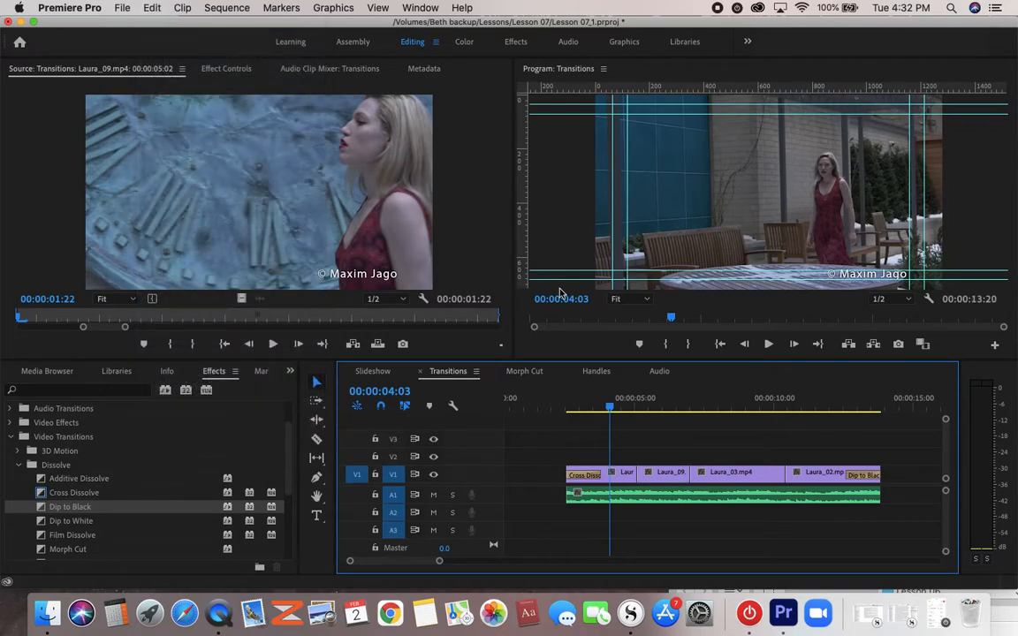
- Move Laura_03.mp4 up to track V2 and extend its start back to the end of the Cross Dissolve on Laura_10.mp4
{"action": "left_click", "coordinate": [732, 475]}
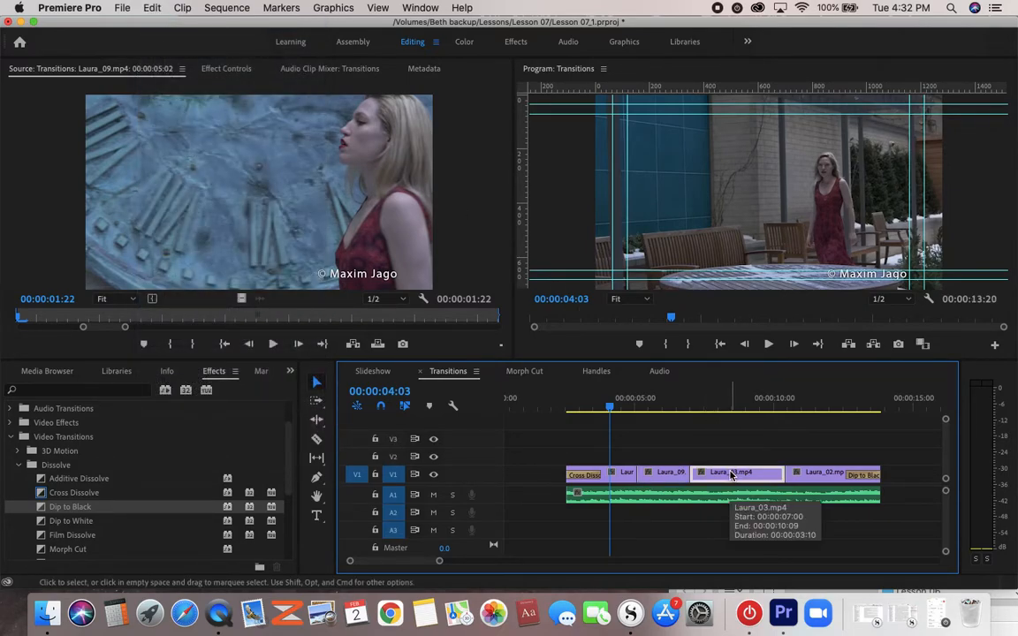
{"action": "left_click_drag", "start_coordinate": [731, 474], "coordinate": [728, 456]}
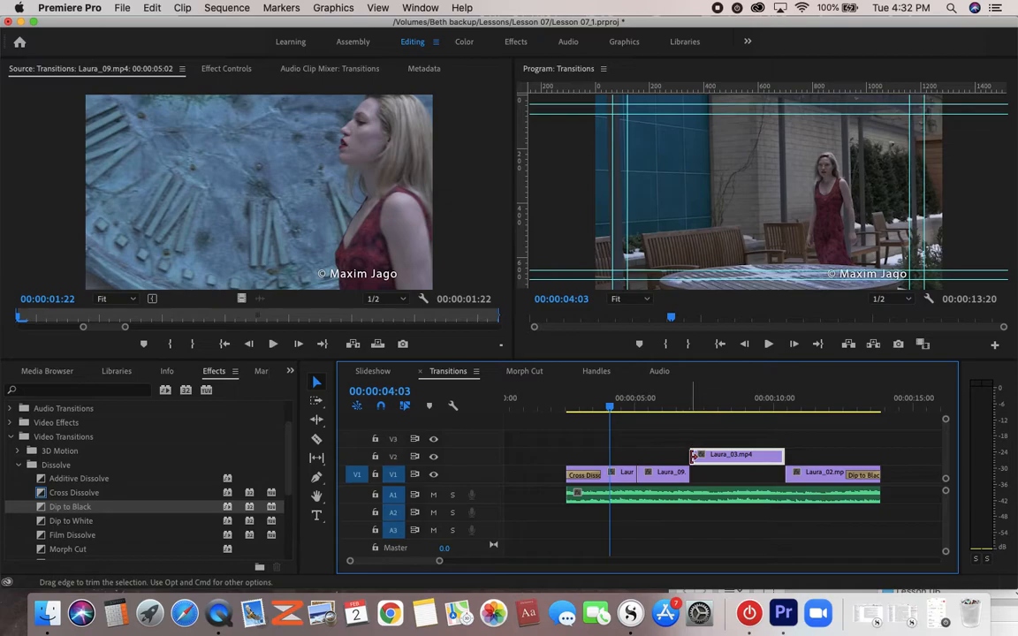
{"action": "left_click_drag", "start_coordinate": [692, 455], "coordinate": [602, 455]}
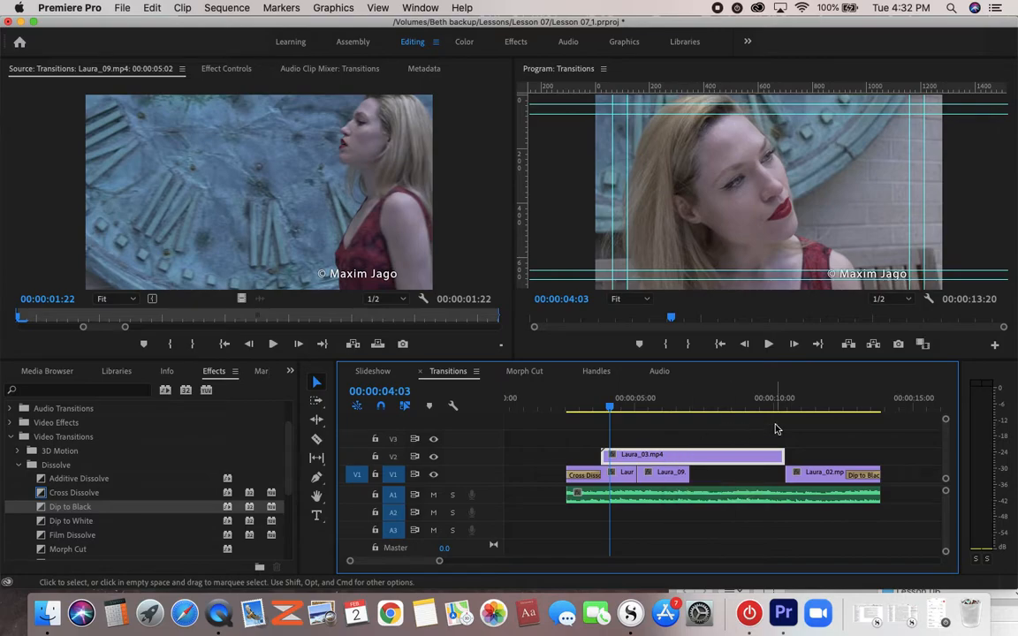
- Place the extended Laura_03.mp4 back on V1 directly after Laura_09.mp4, with Laura_02.mp4 butted against its end
{"action": "left_click_drag", "start_coordinate": [822, 475], "coordinate": [946, 473]}
{"action": "left_click_drag", "start_coordinate": [681, 456], "coordinate": [765, 476]}
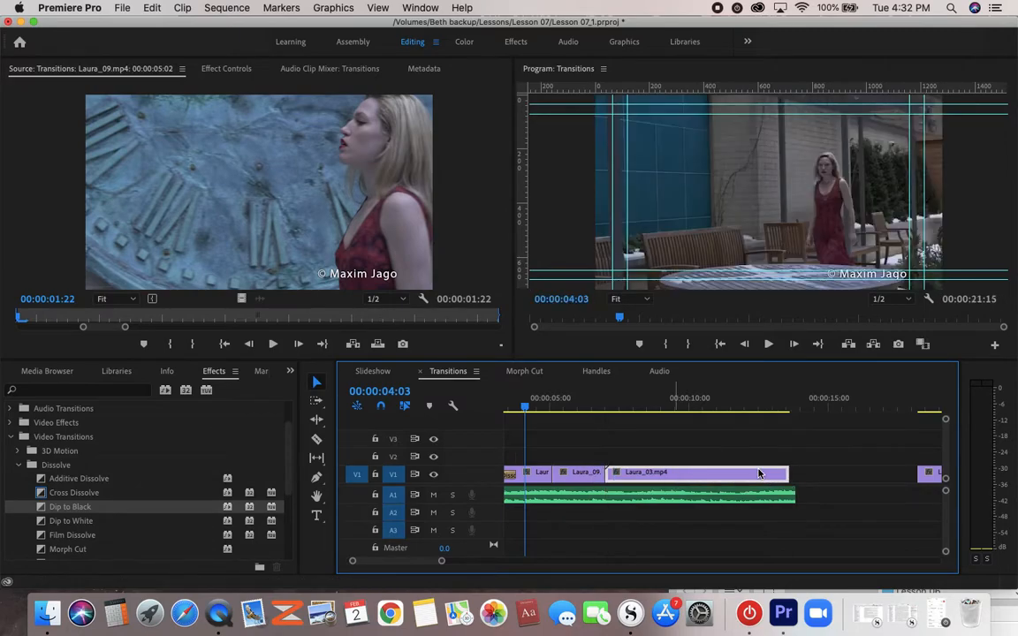
{"action": "left_click_drag", "start_coordinate": [698, 478], "coordinate": [670, 457]}
{"action": "left_click", "coordinate": [602, 454]}
{"action": "left_click_drag", "start_coordinate": [669, 456], "coordinate": [677, 477]}
{"action": "left_click_drag", "start_coordinate": [916, 478], "coordinate": [802, 478]}
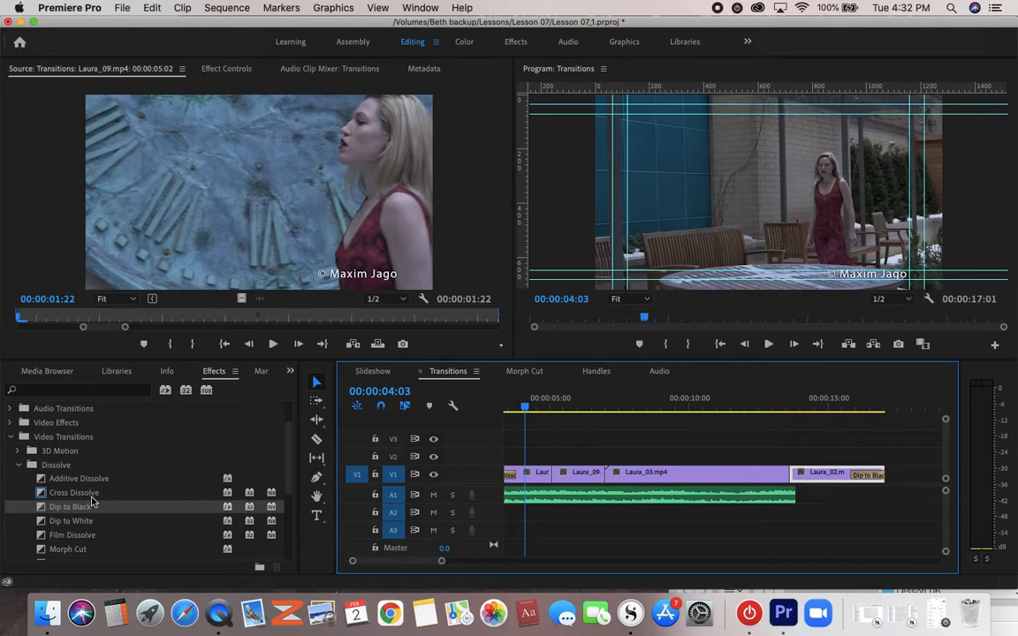
- Apply Cross Dissolves to the start of Laura_03.mp4 and the cut between it and Laura_02.mp4, and play back both transitions
{"action": "left_click_drag", "start_coordinate": [41, 496], "coordinate": [607, 475]}
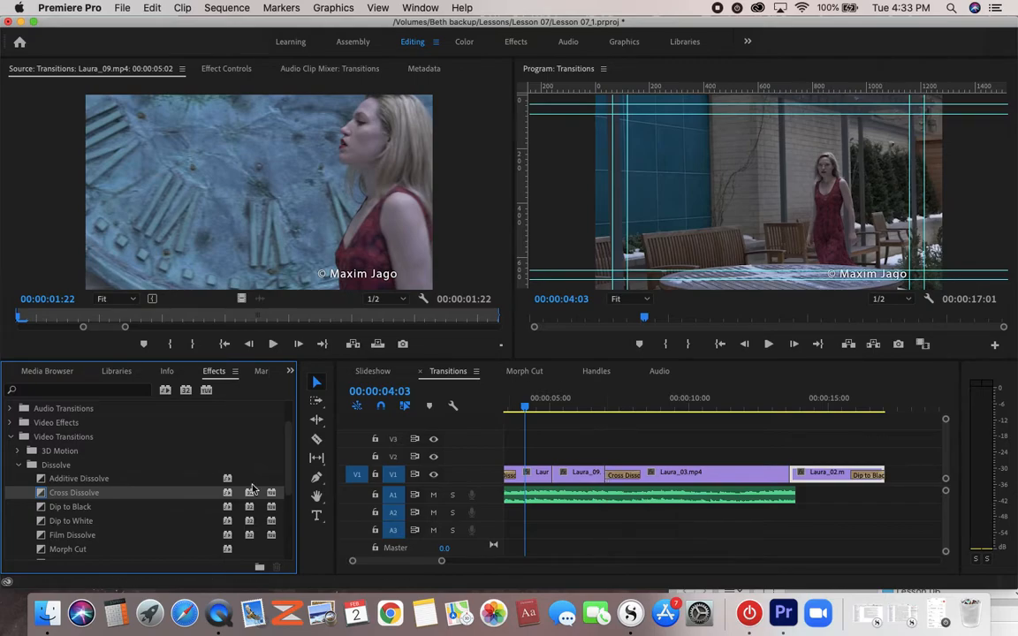
{"action": "left_click_drag", "start_coordinate": [40, 497], "coordinate": [794, 483]}
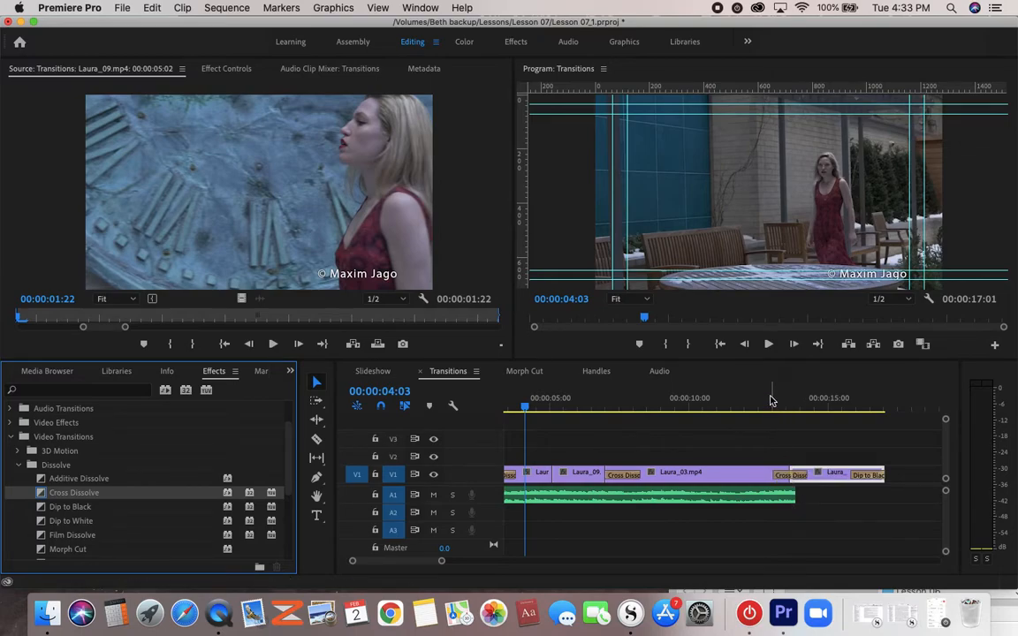
{"action": "left_click", "coordinate": [774, 410]}
{"action": "key", "text": "space"}
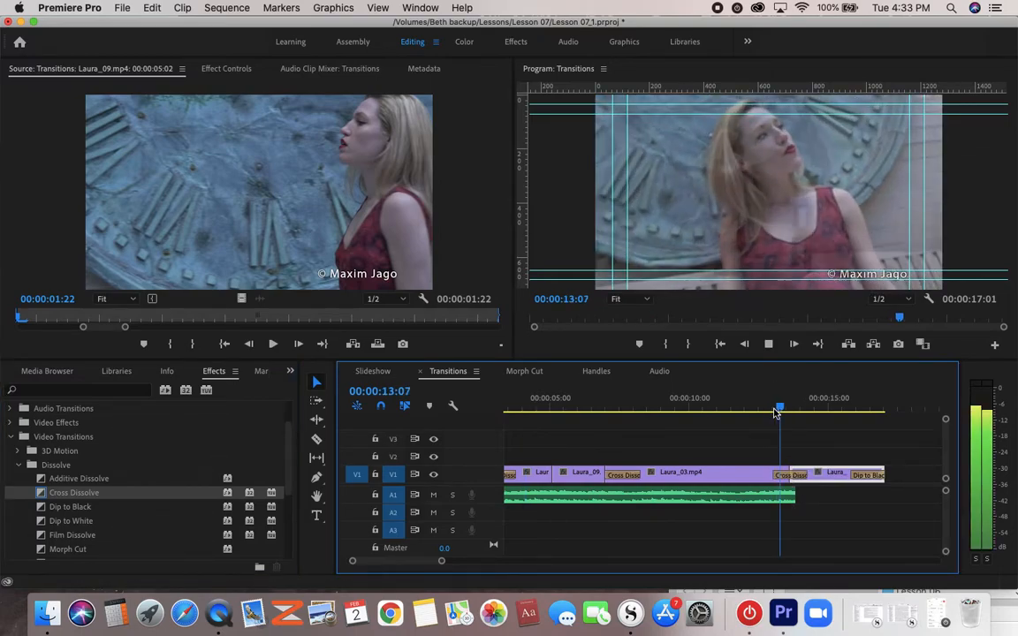
{"action": "key", "text": "space"}
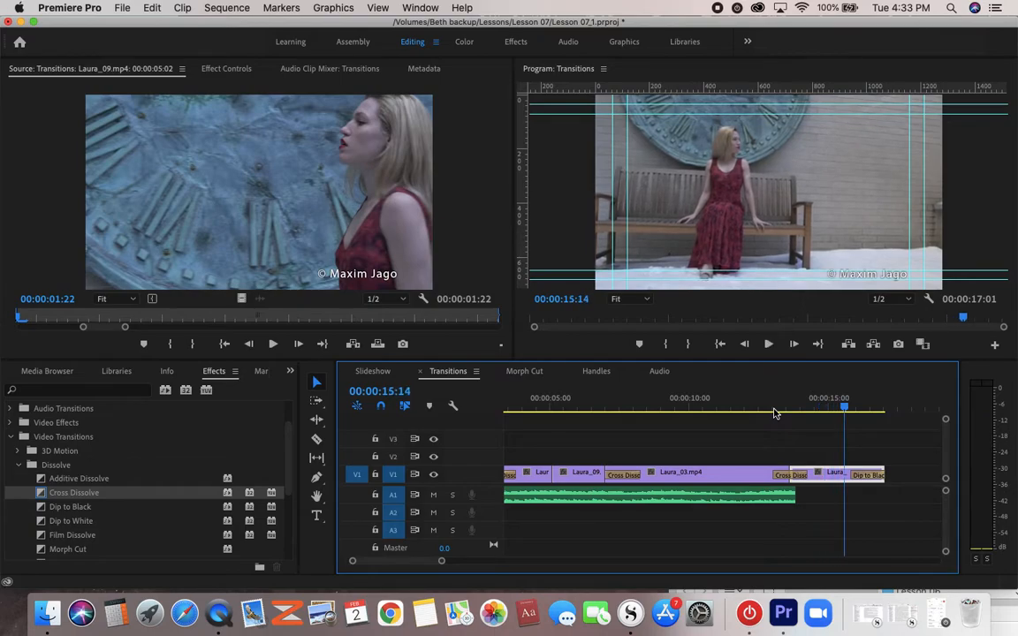
{"action": "left_click", "coordinate": [584, 409]}
{"action": "key", "text": "space"}
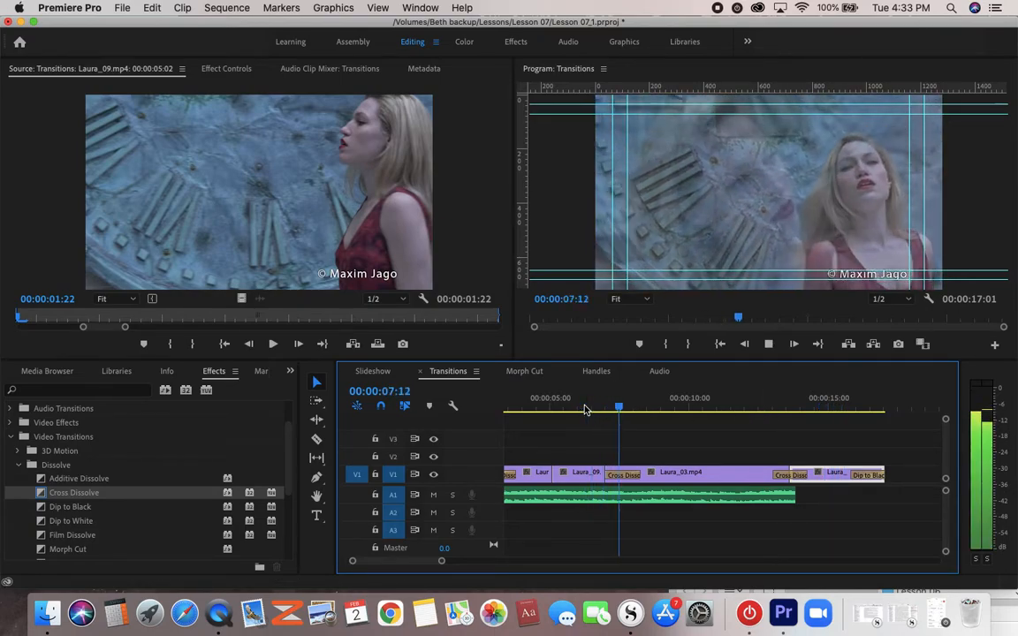
{"action": "key", "text": "space"}
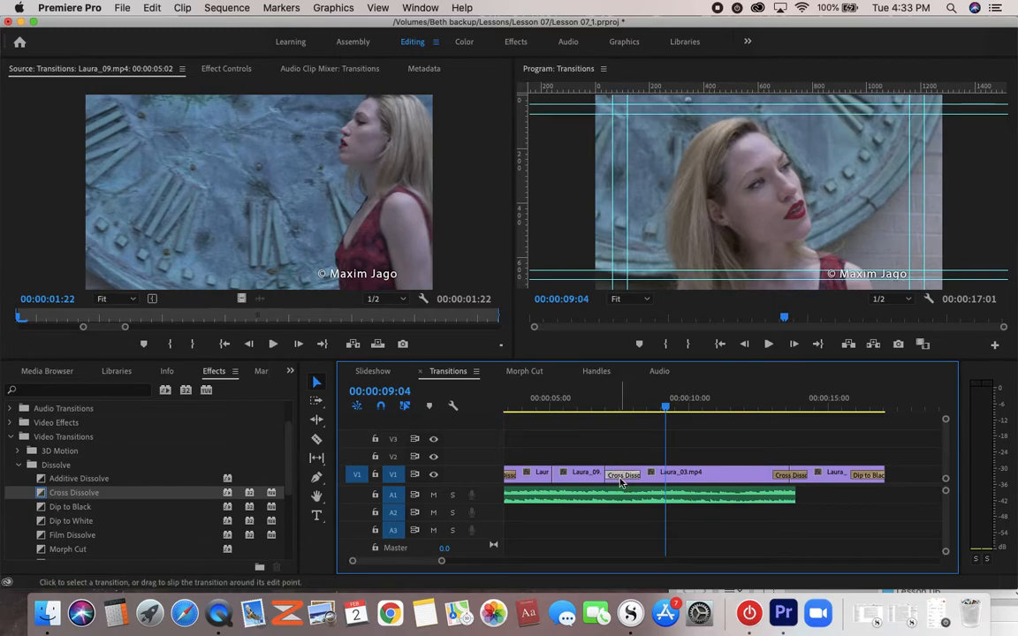
- Check the duration setting of the Cross Dissolve at the start of Laura_03.mp4
{"action": "double_click", "coordinate": [621, 481]}
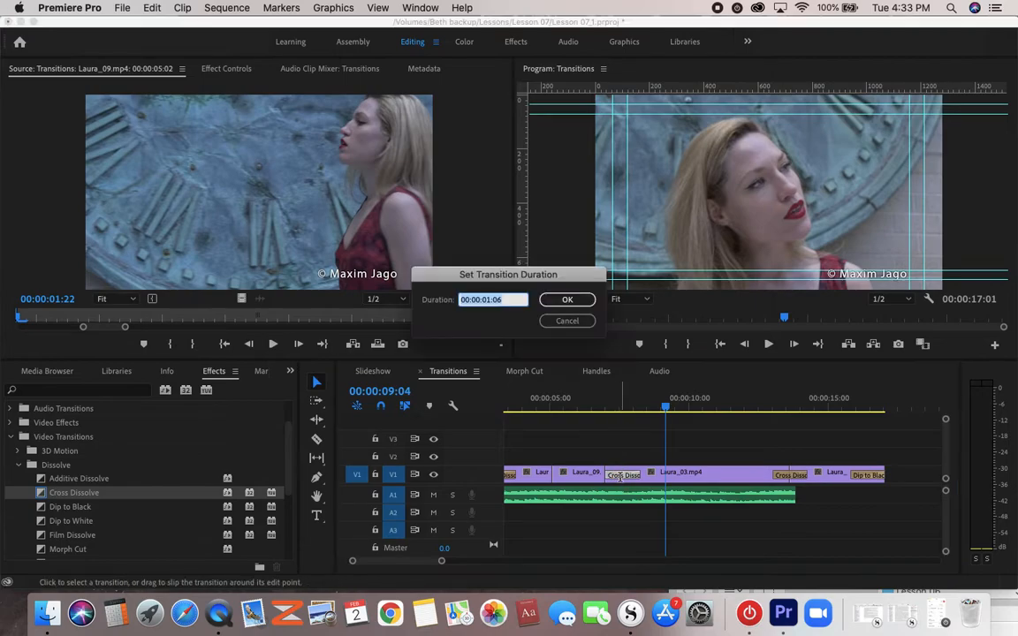
{"action": "left_click", "coordinate": [512, 295]}
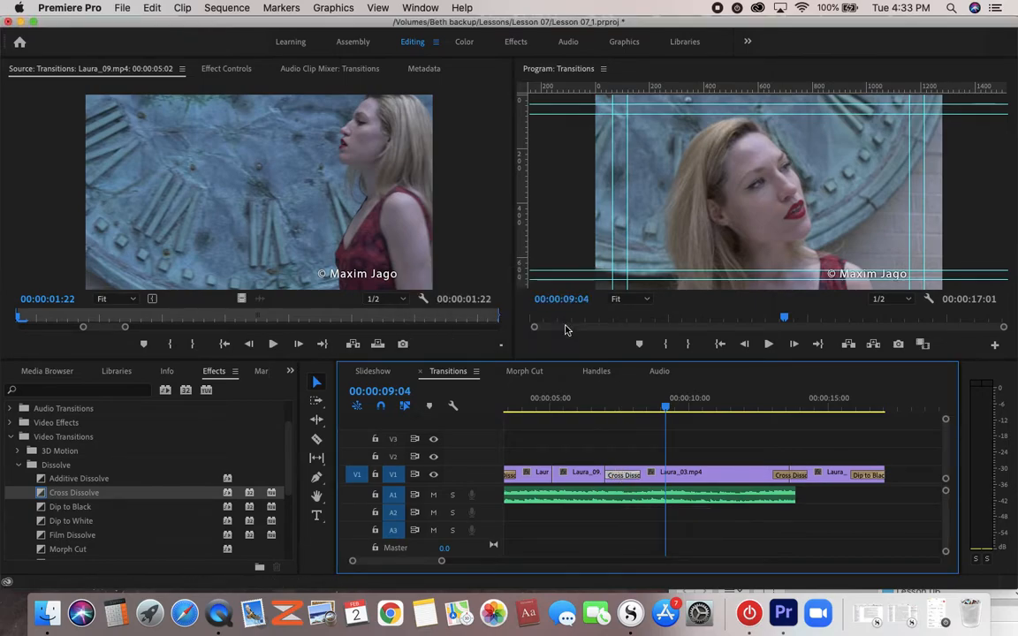
{"action": "double_click", "coordinate": [618, 475]}
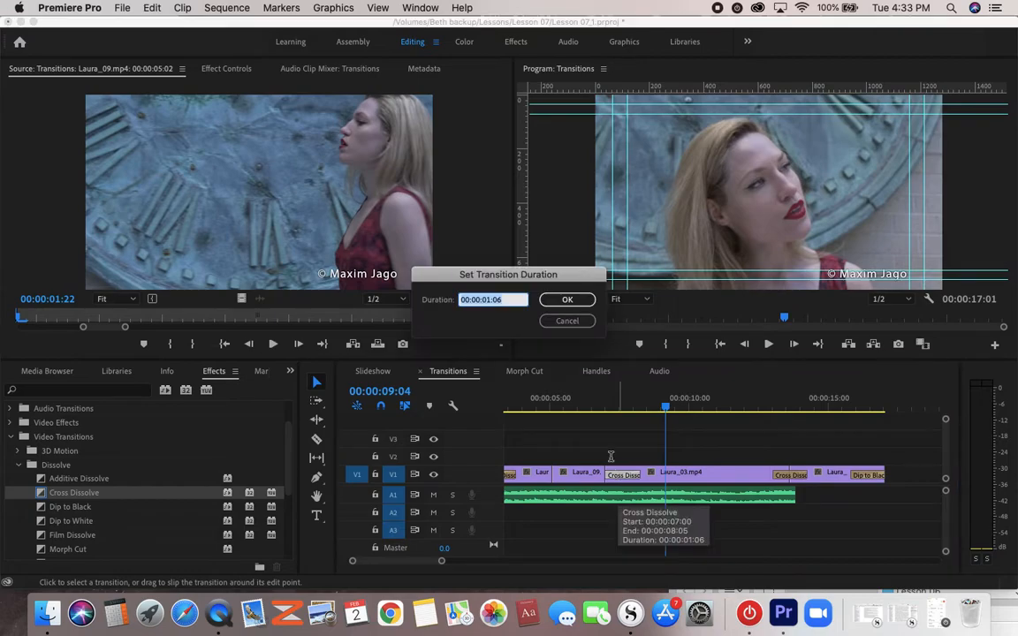
{"action": "left_click", "coordinate": [561, 300]}
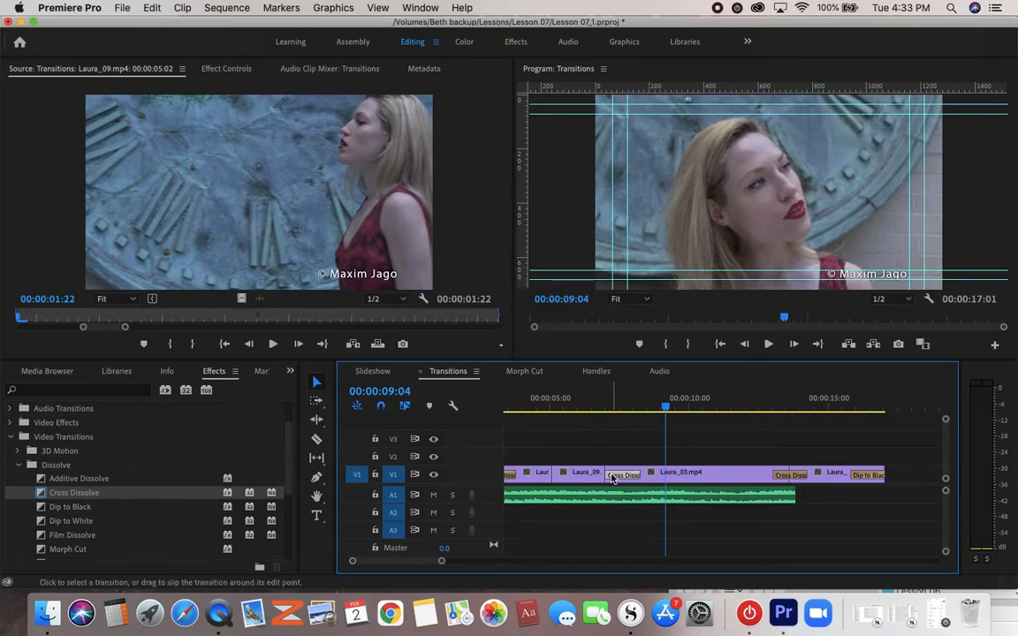
{"action": "double_click", "coordinate": [611, 476]}
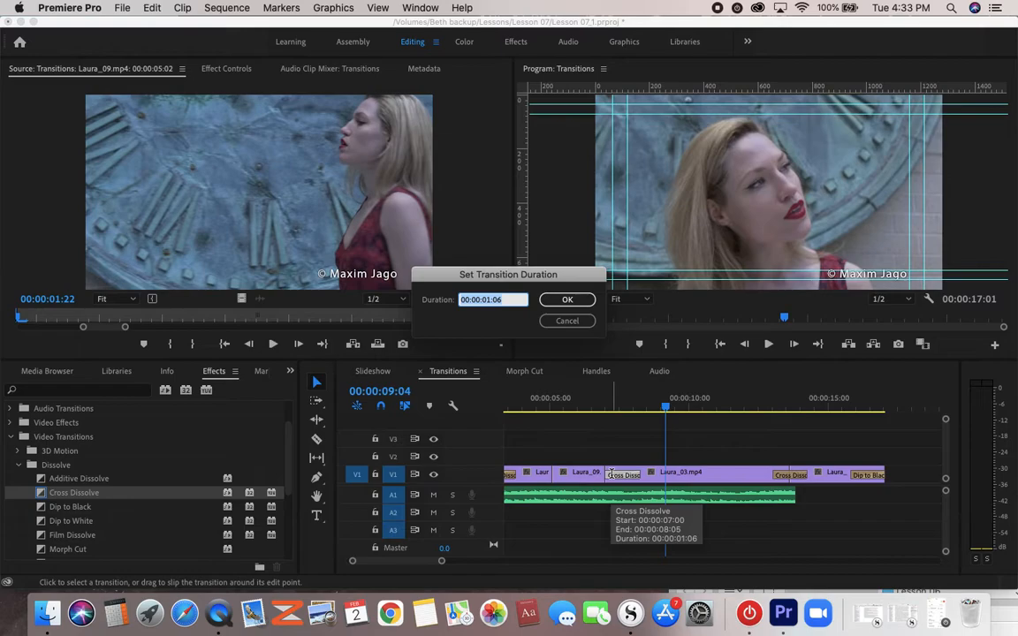
{"action": "left_click", "coordinate": [570, 299]}
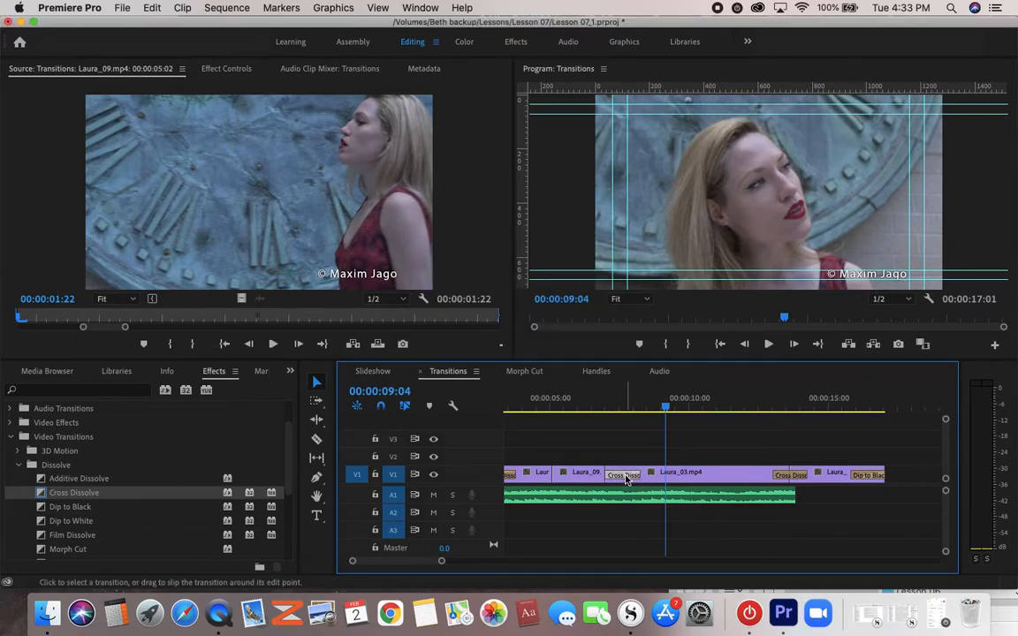
{"action": "right_click", "coordinate": [626, 480]}
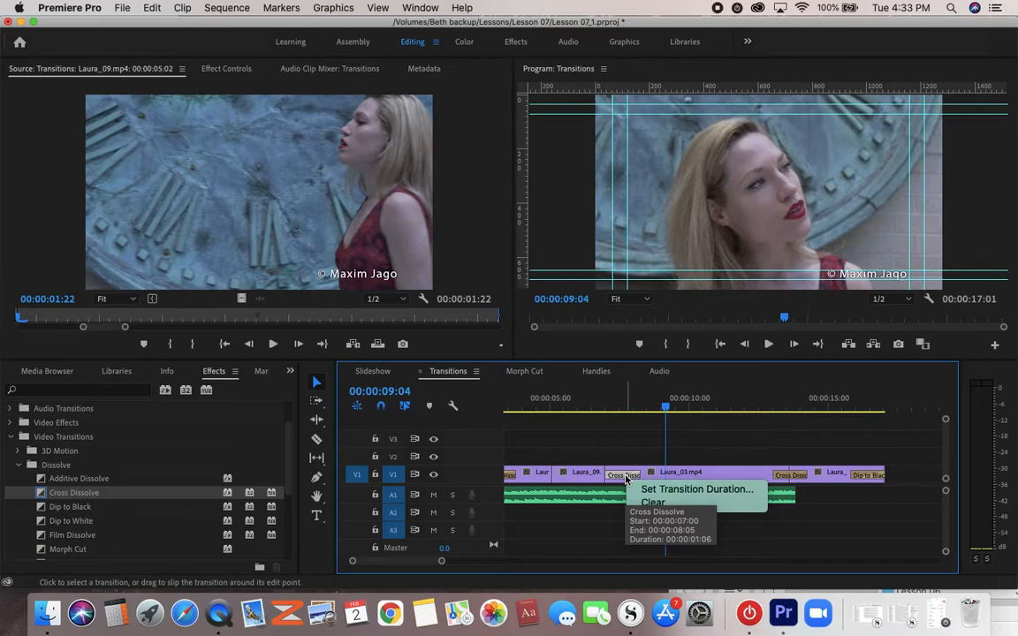
{"action": "key", "text": "Escape"}
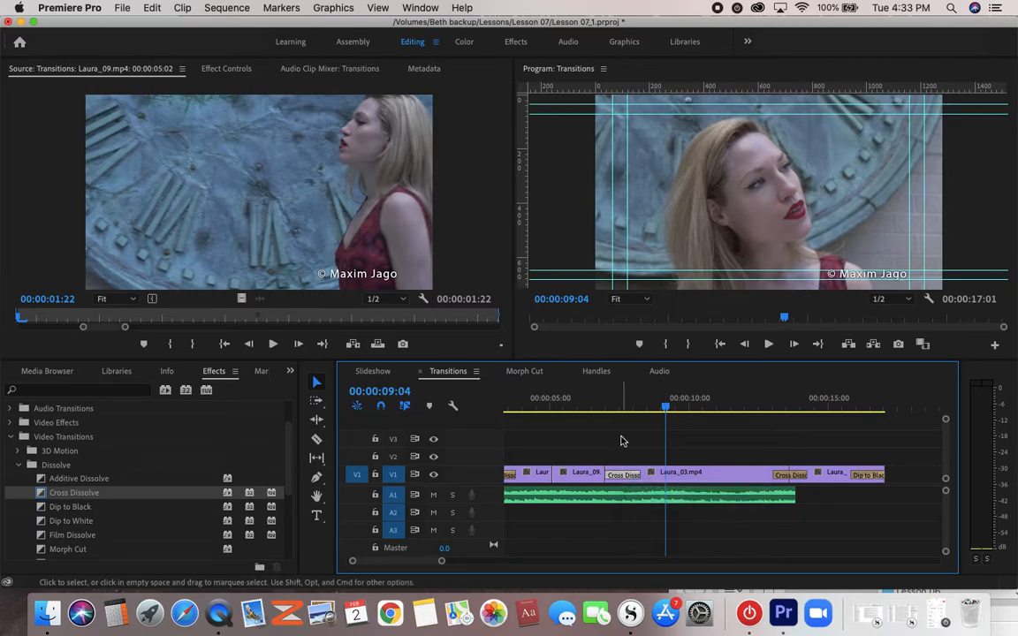
- Scrub through the Cross Dissolves at both ends of Laura_03.mp4 to compare how they blend the clips
{"action": "left_click", "coordinate": [621, 407]}
{"action": "mouse_move", "coordinate": [621, 407]}
{"action": "left_mouse_down"}
{"action": "mouse_move", "coordinate": [593, 408]}
{"action": "mouse_move", "coordinate": [625, 411]}
{"action": "mouse_move", "coordinate": [597, 412]}
{"action": "mouse_move", "coordinate": [609, 415]}
{"action": "left_mouse_up"}
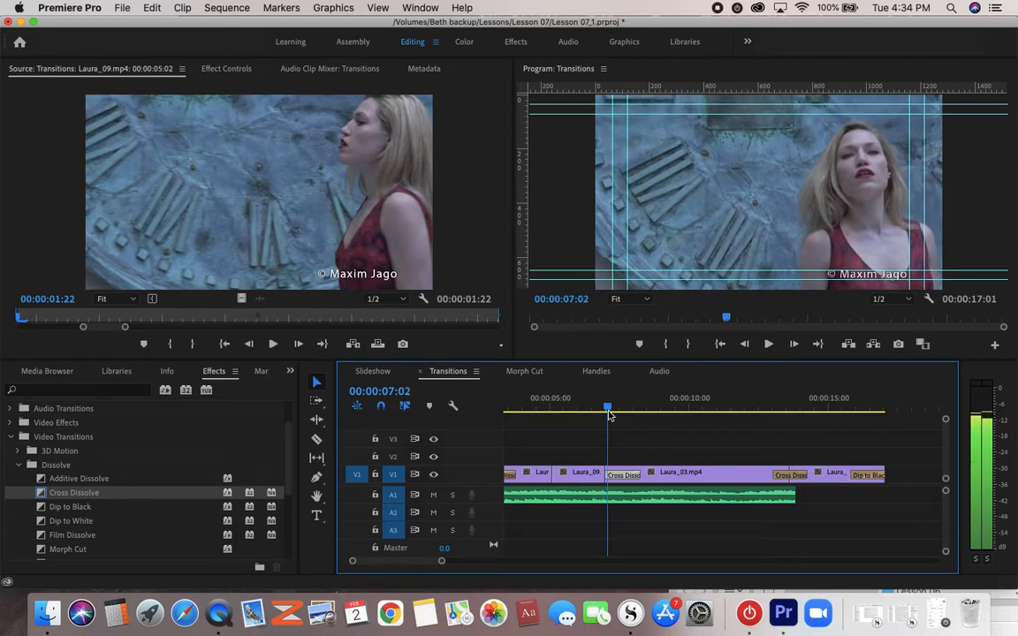
{"action": "left_click", "coordinate": [770, 408]}
{"action": "left_click_drag", "start_coordinate": [771, 408], "coordinate": [797, 422]}
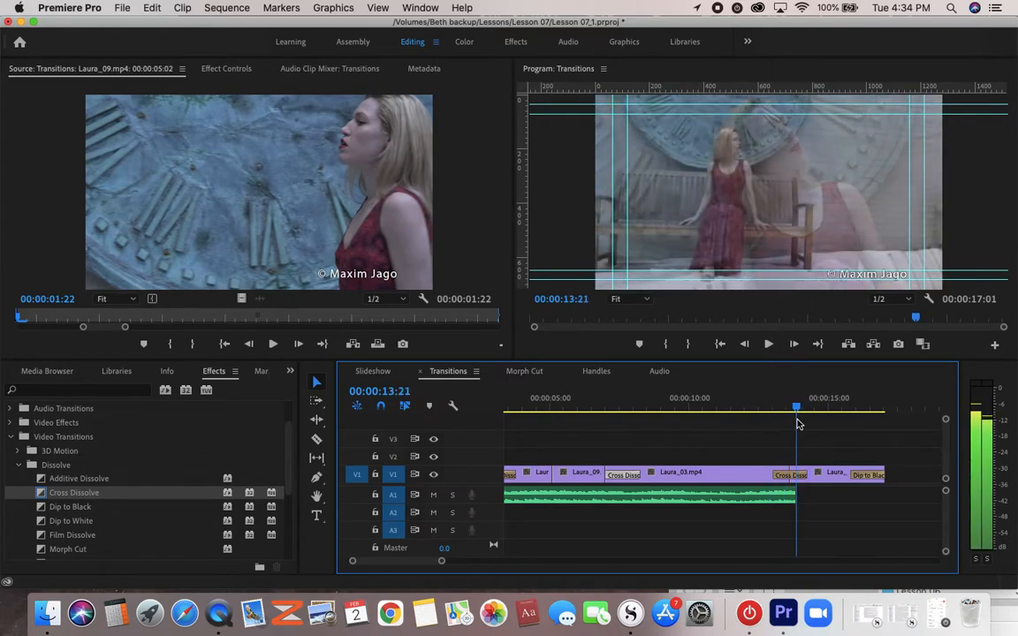
{"action": "left_click", "coordinate": [602, 410]}
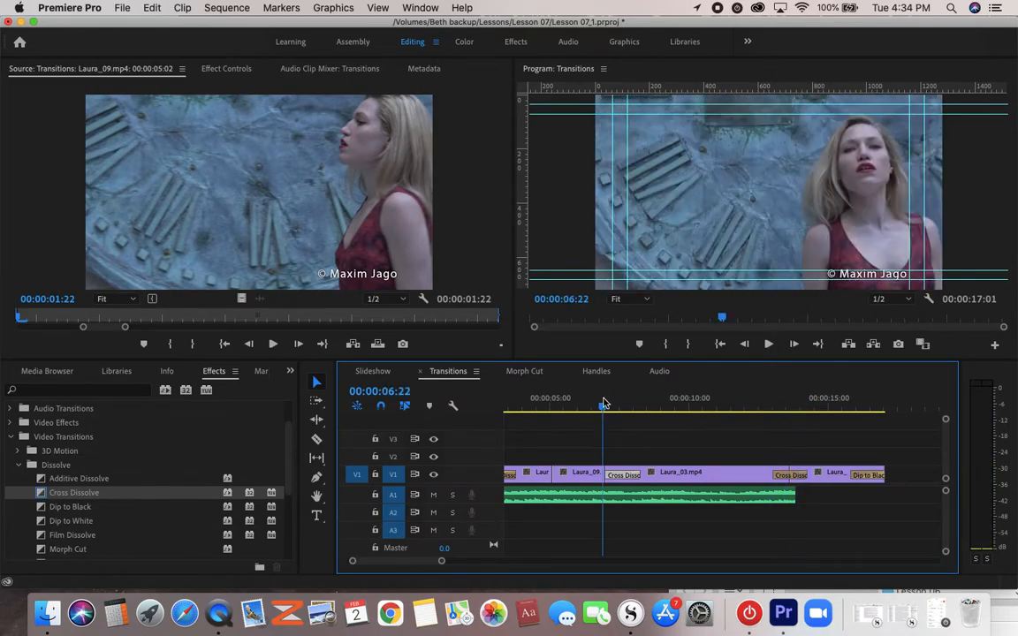
{"action": "left_click_drag", "start_coordinate": [603, 409], "coordinate": [632, 413]}
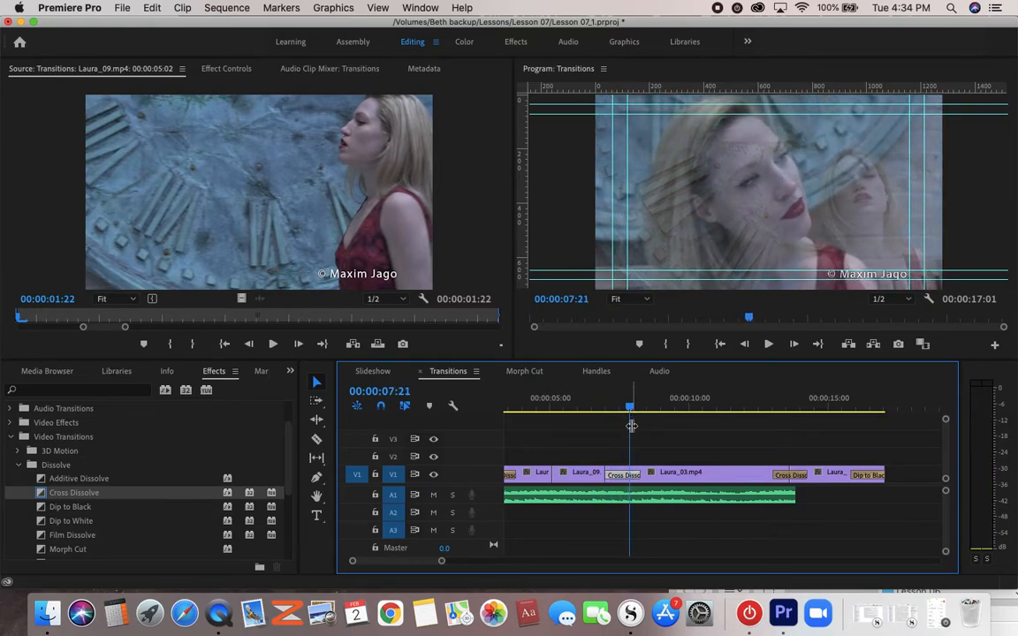
- Collapse the Video Transitions folder, open the Audio sequence from the Lesson 07_1 project, and increase the height of track A1
{"action": "mouse_move", "coordinate": [677, 478]}
{"action": "left_click", "coordinate": [22, 469]}
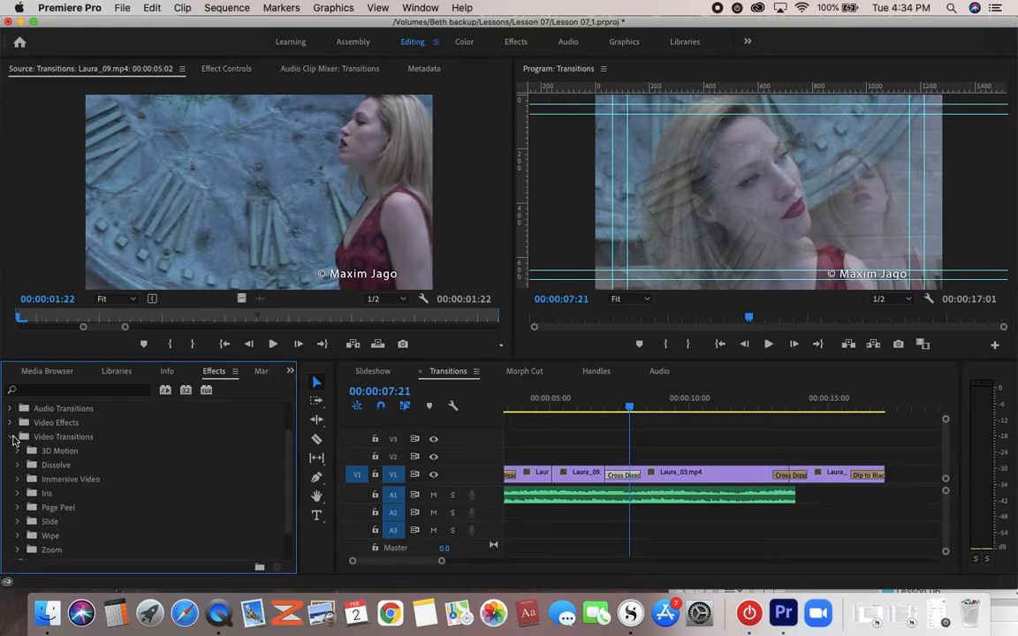
{"action": "left_click", "coordinate": [12, 437]}
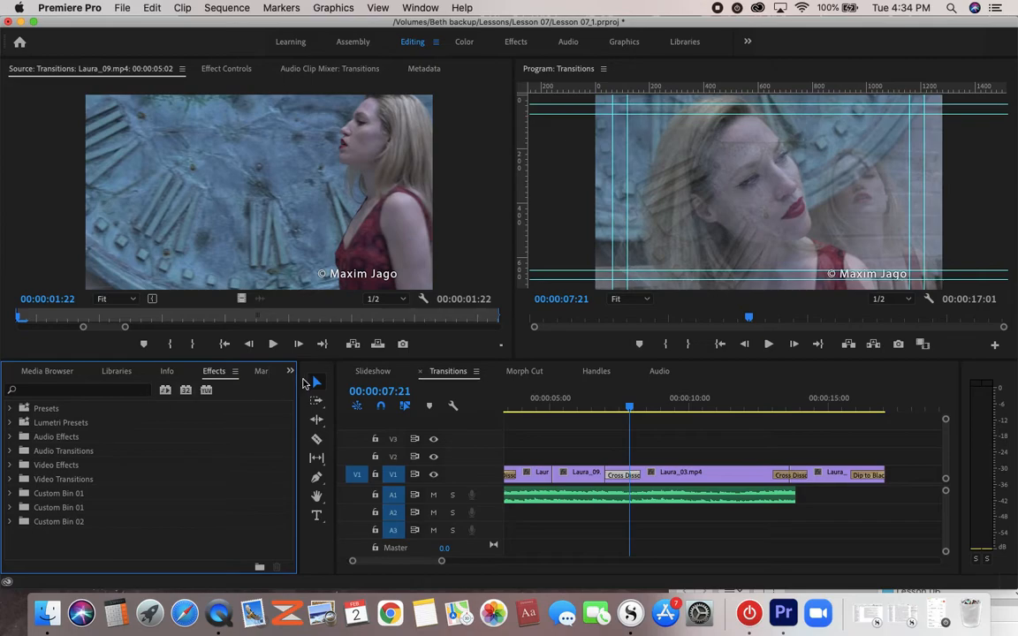
{"action": "left_click", "coordinate": [288, 374]}
{"action": "left_click", "coordinate": [293, 389]}
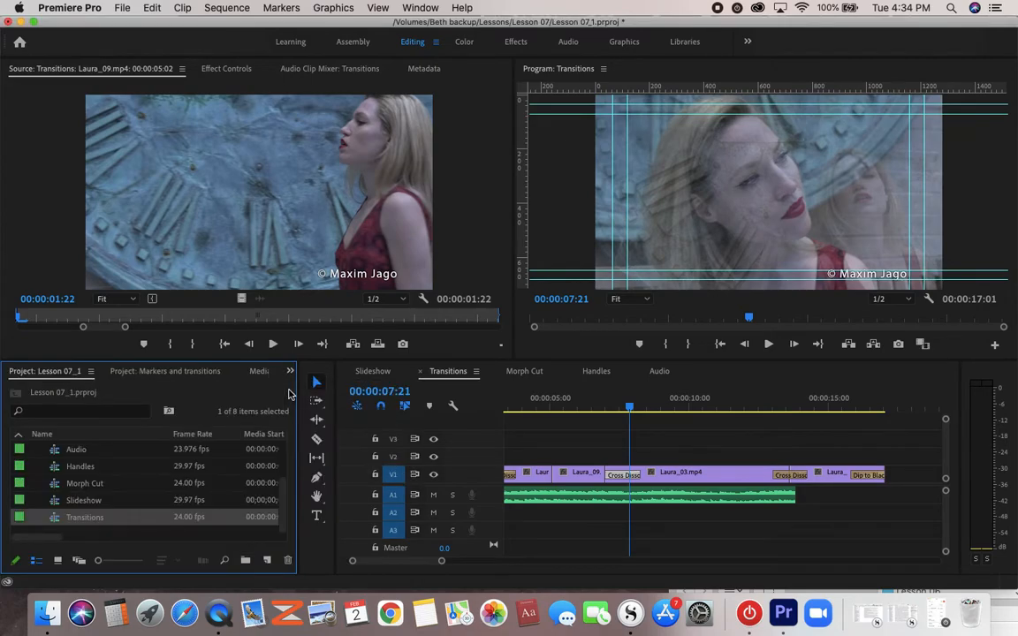
{"action": "double_click", "coordinate": [53, 450]}
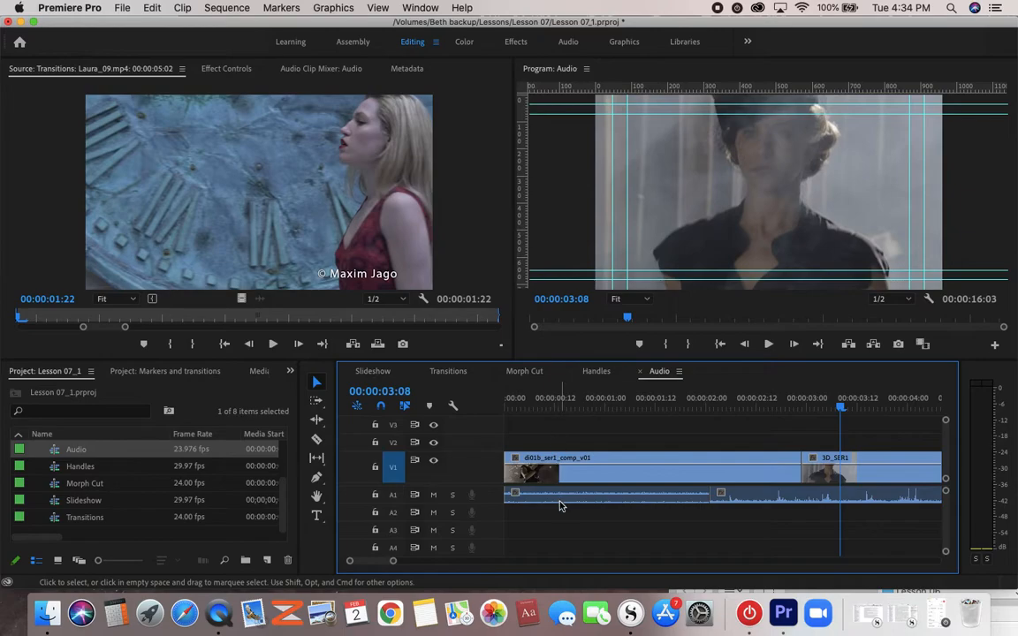
{"action": "left_click_drag", "start_coordinate": [497, 502], "coordinate": [497, 528]}
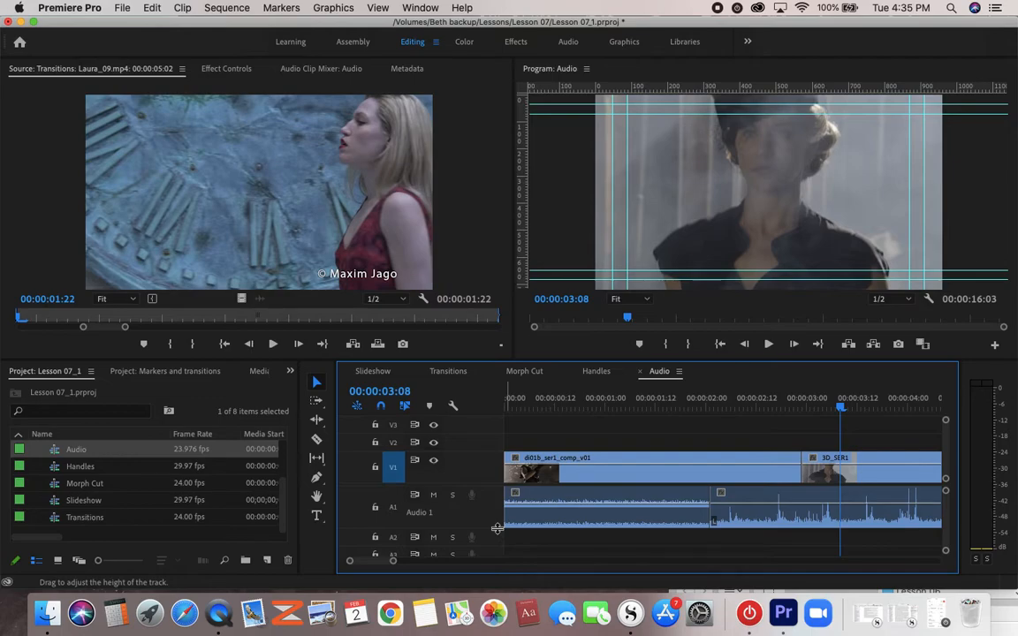
- Apply an Exponential Fade crossfade from the audio transitions to the cut between the first two audio clips on A1
{"action": "left_click", "coordinate": [291, 372]}
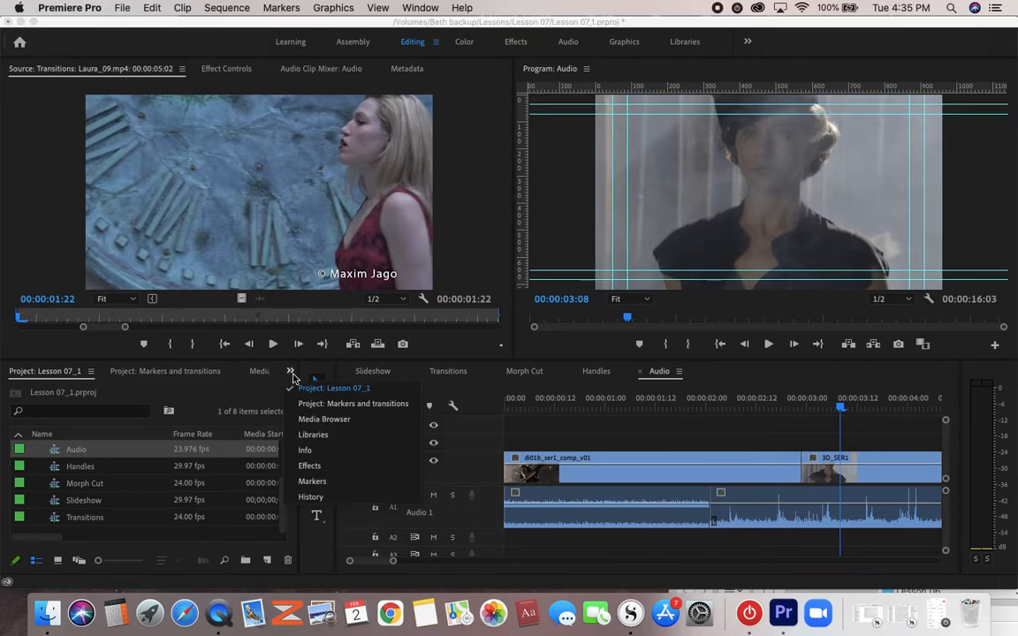
{"action": "left_click", "coordinate": [310, 465]}
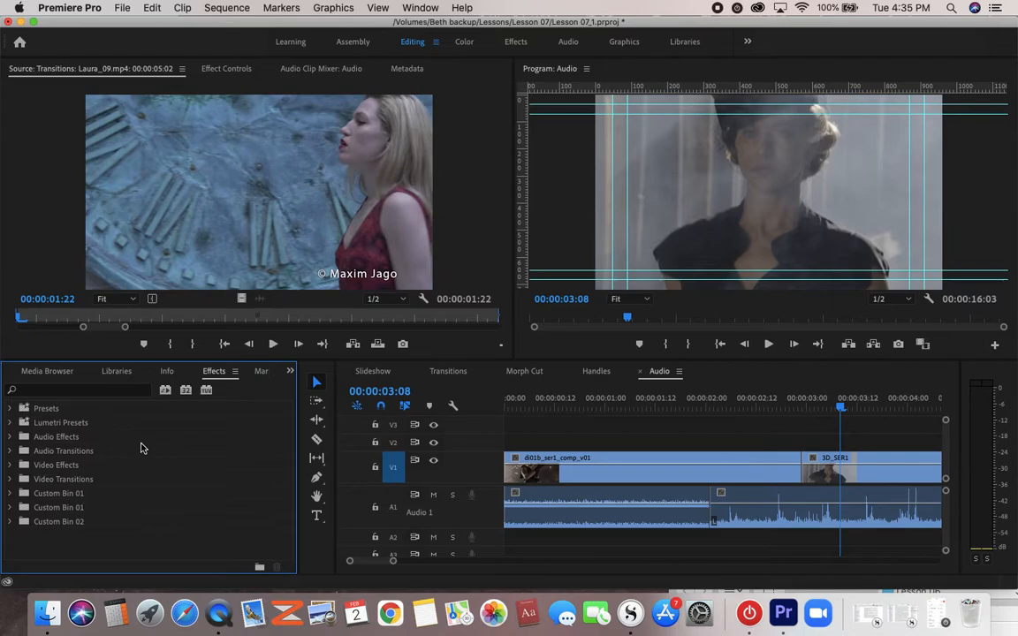
{"action": "left_click", "coordinate": [11, 438]}
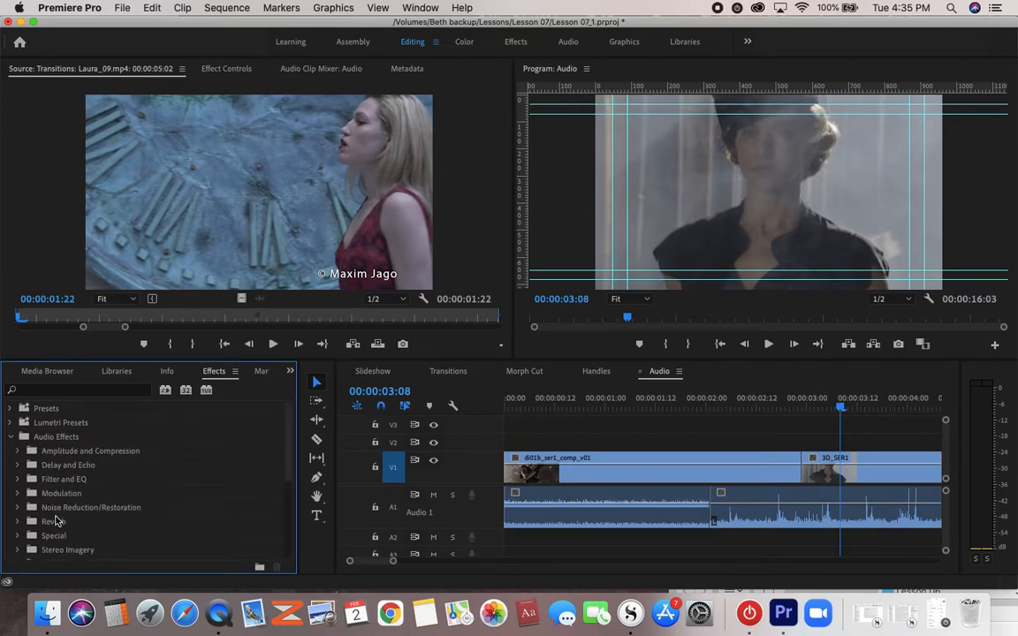
{"action": "scroll", "coordinate": [55, 521], "scroll_direction": "down", "scroll_amount": 2}
{"action": "scroll", "coordinate": [55, 521], "scroll_direction": "up", "scroll_amount": 1}
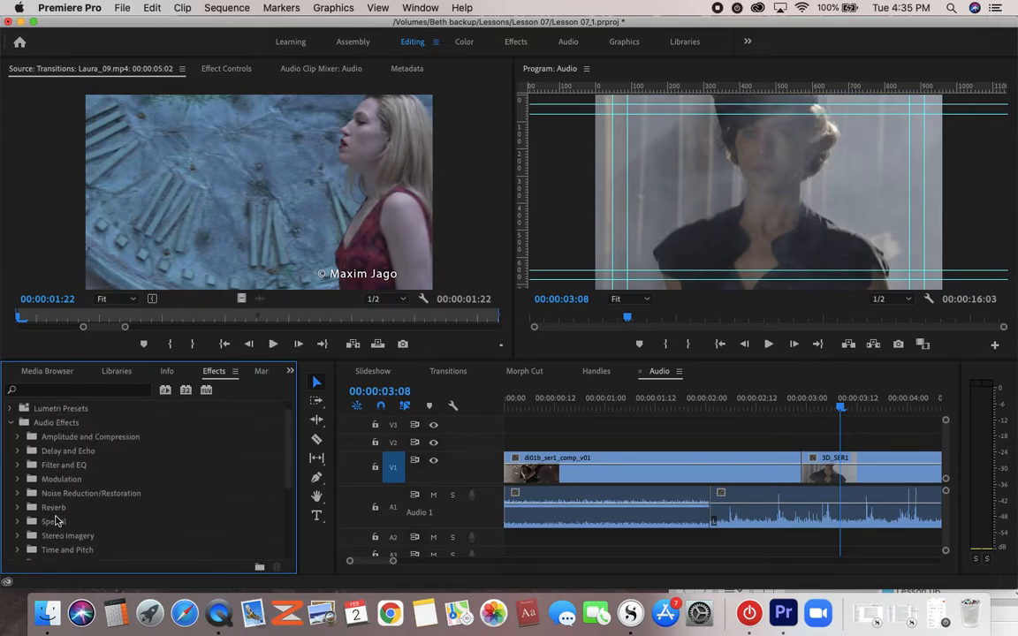
{"action": "left_click", "coordinate": [10, 422]}
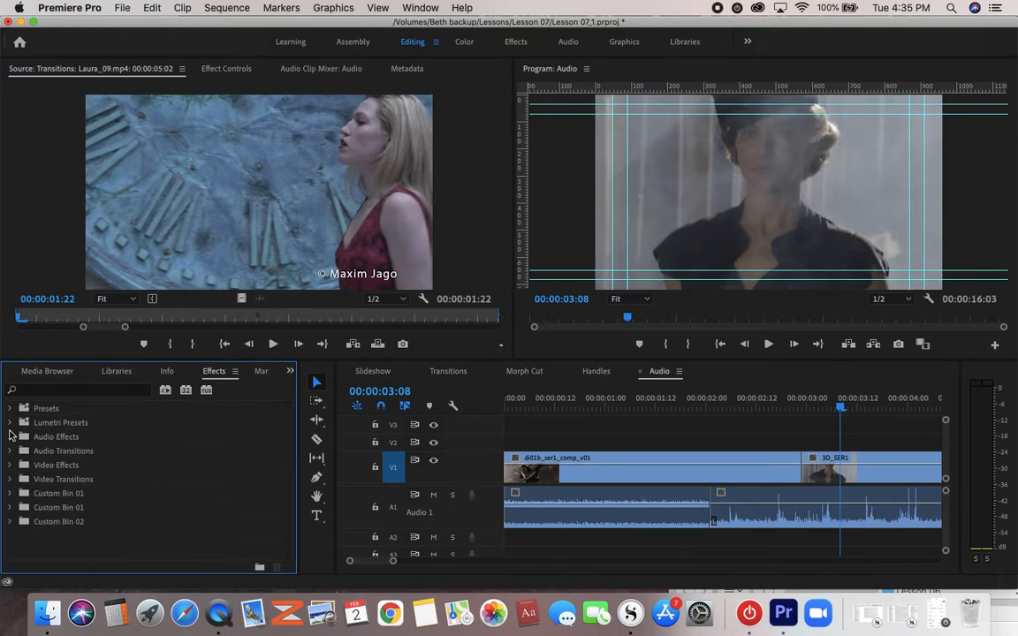
{"action": "left_click", "coordinate": [12, 451]}
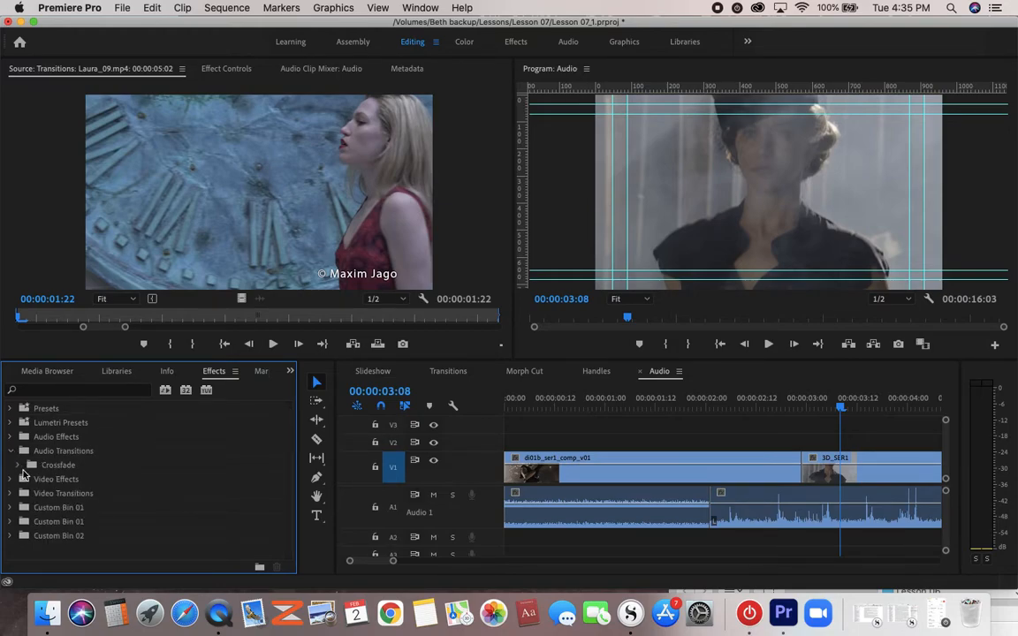
{"action": "left_click", "coordinate": [20, 465]}
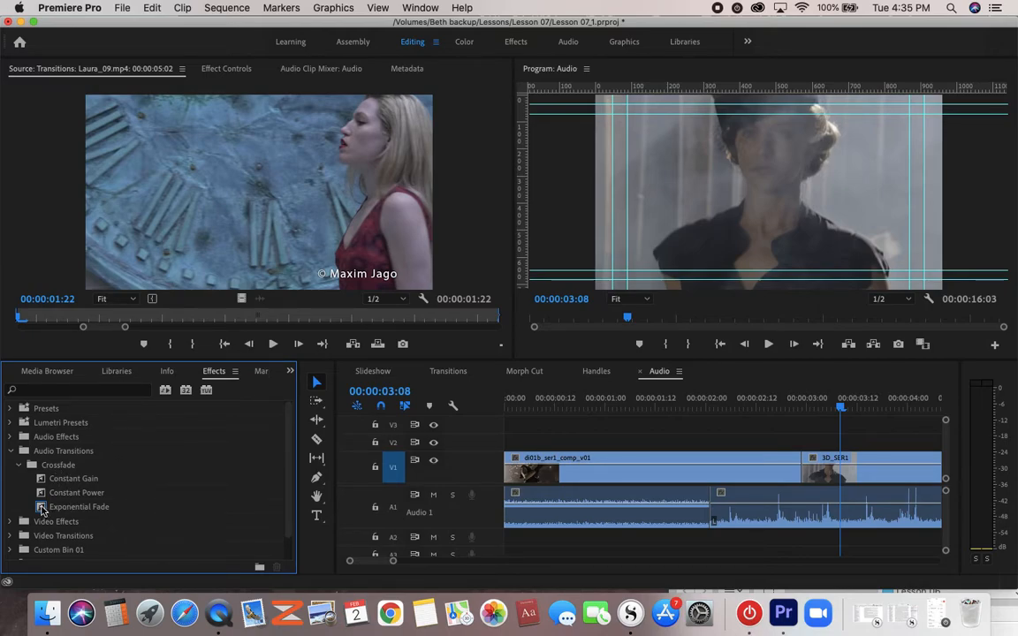
{"action": "left_click_drag", "start_coordinate": [42, 509], "coordinate": [714, 512]}
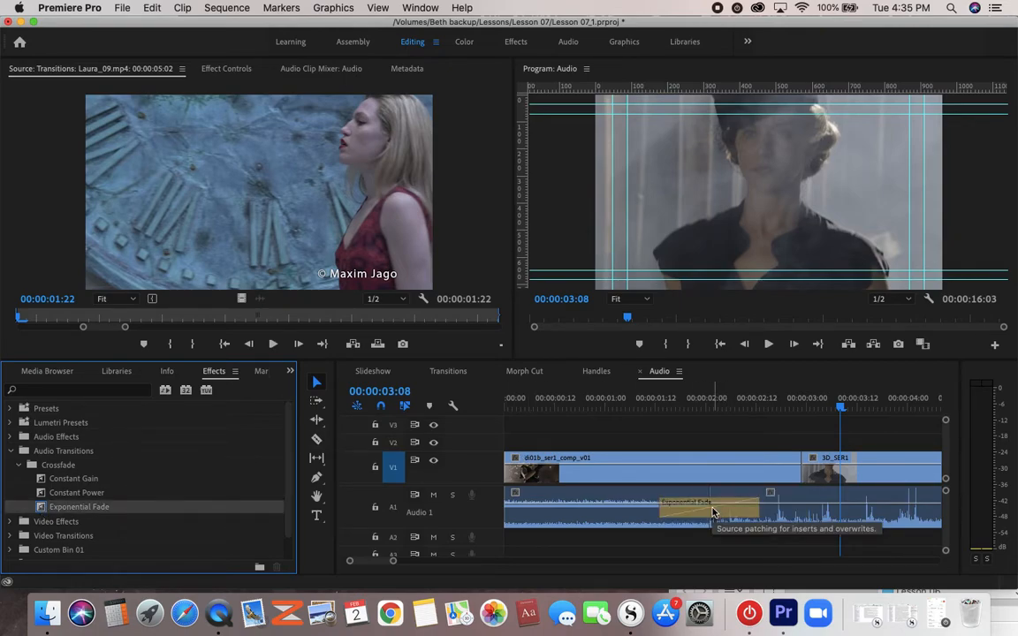
- Play back the Exponential Fade on A1 and look over the audio cuts further along the Audio sequence
{"action": "left_click", "coordinate": [648, 409]}
{"action": "key", "text": "space"}
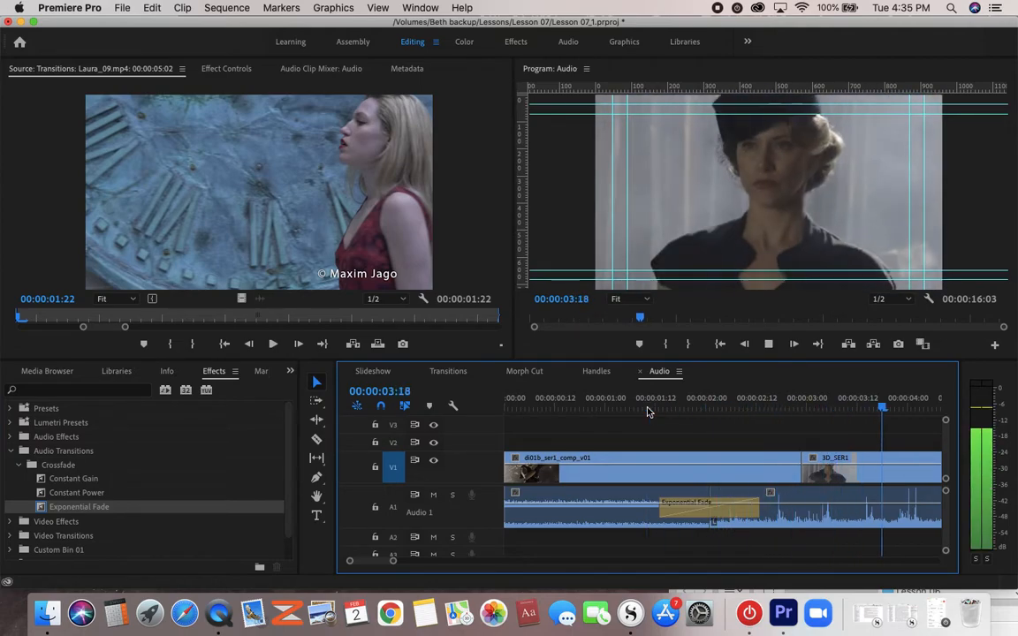
{"action": "key", "text": "space"}
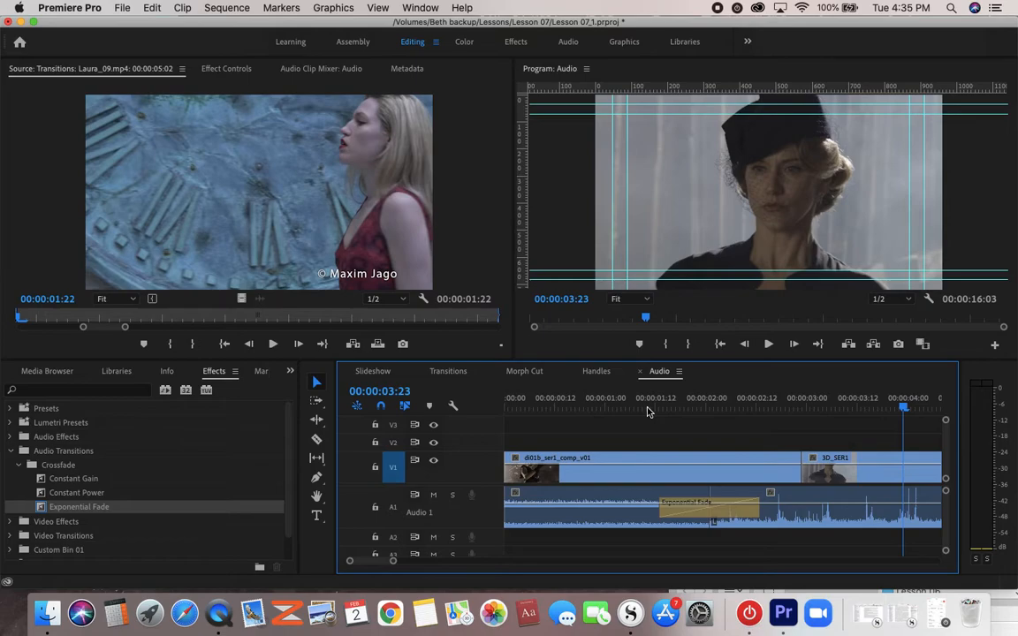
{"action": "left_click", "coordinate": [665, 409]}
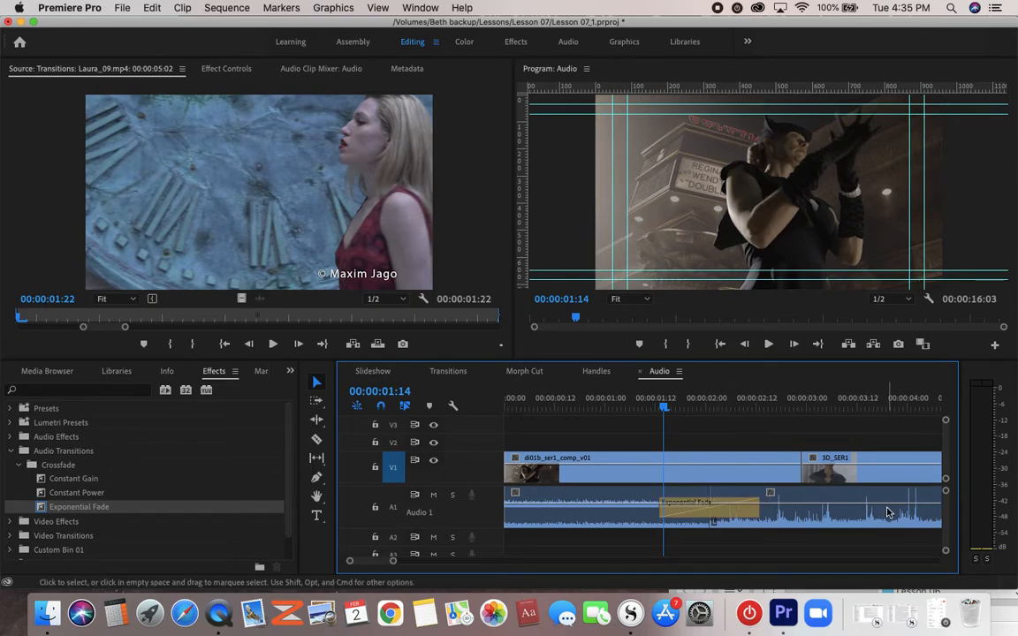
{"action": "scroll", "coordinate": [888, 512], "scroll_direction": "right", "scroll_amount": 5}
{"action": "scroll", "coordinate": [887, 512], "scroll_direction": "right", "scroll_amount": 3}
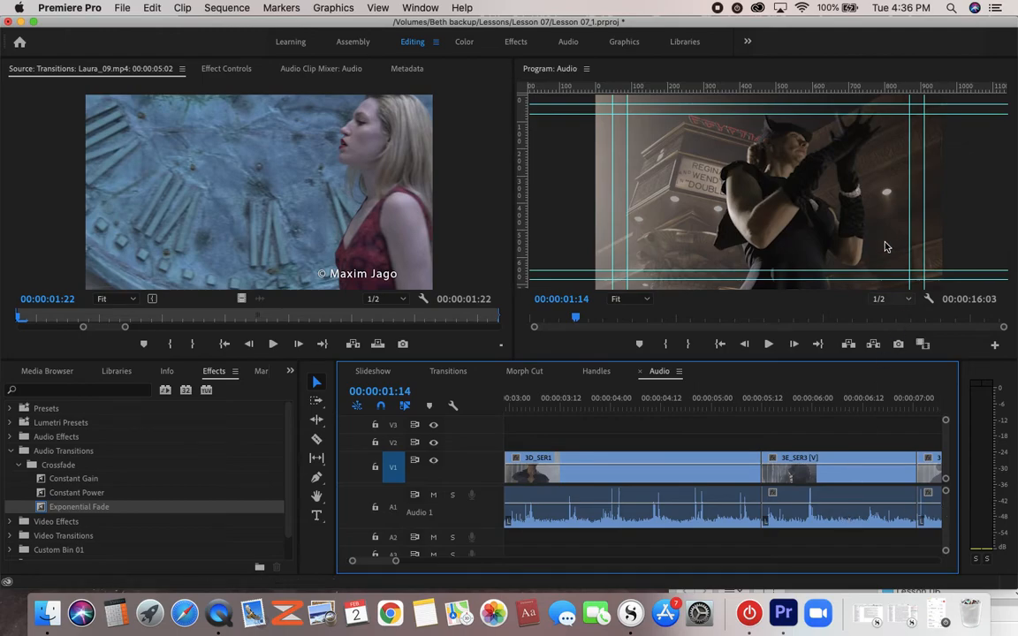
- Examine the Dissolve group of the video transitions, place the playhead at 00:00:03:13, and collapse the Dissolve and Video Transitions folders
{"action": "left_click", "coordinate": [19, 464]}
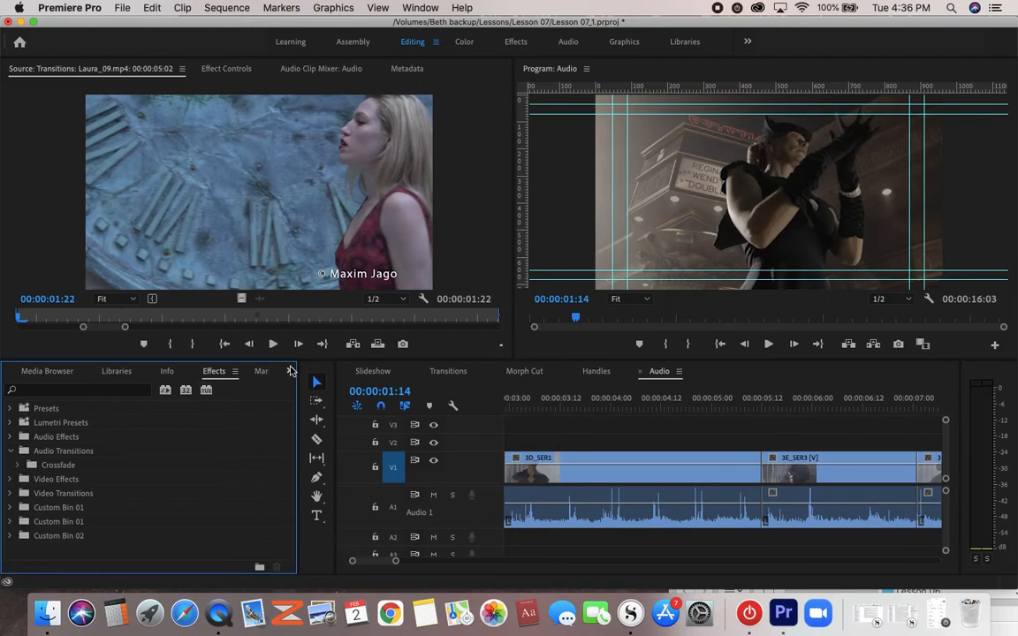
{"action": "left_click", "coordinate": [291, 371]}
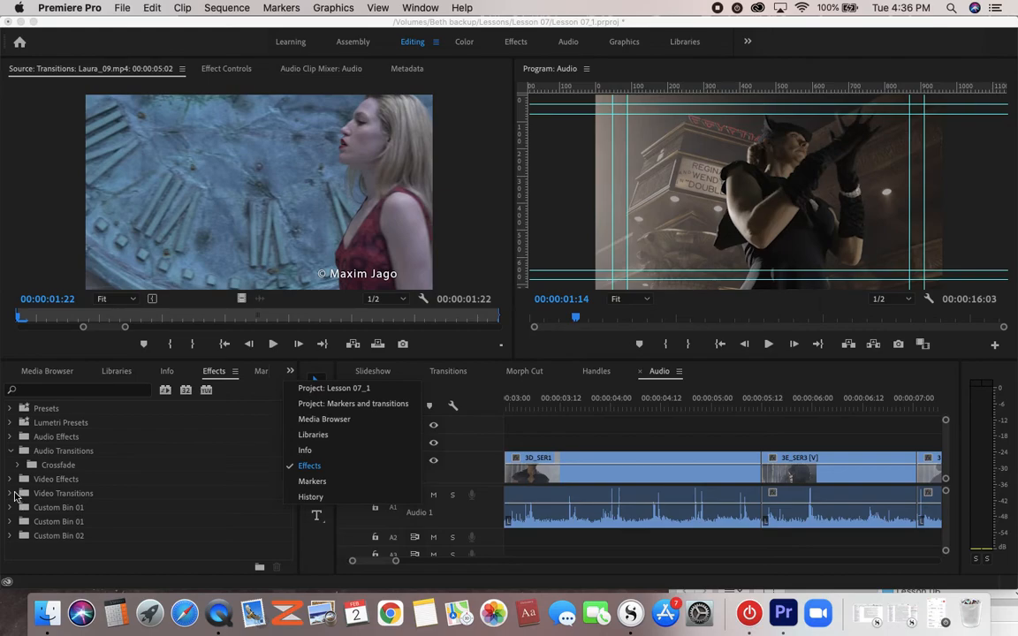
{"action": "left_click", "coordinate": [13, 492]}
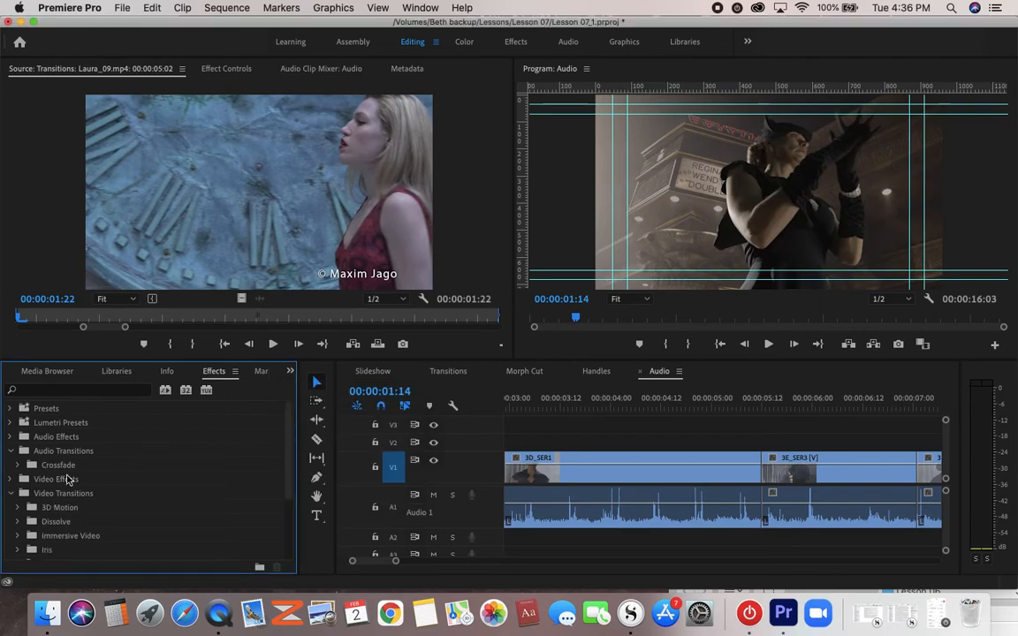
{"action": "scroll", "coordinate": [67, 479], "scroll_direction": "down", "scroll_amount": 2}
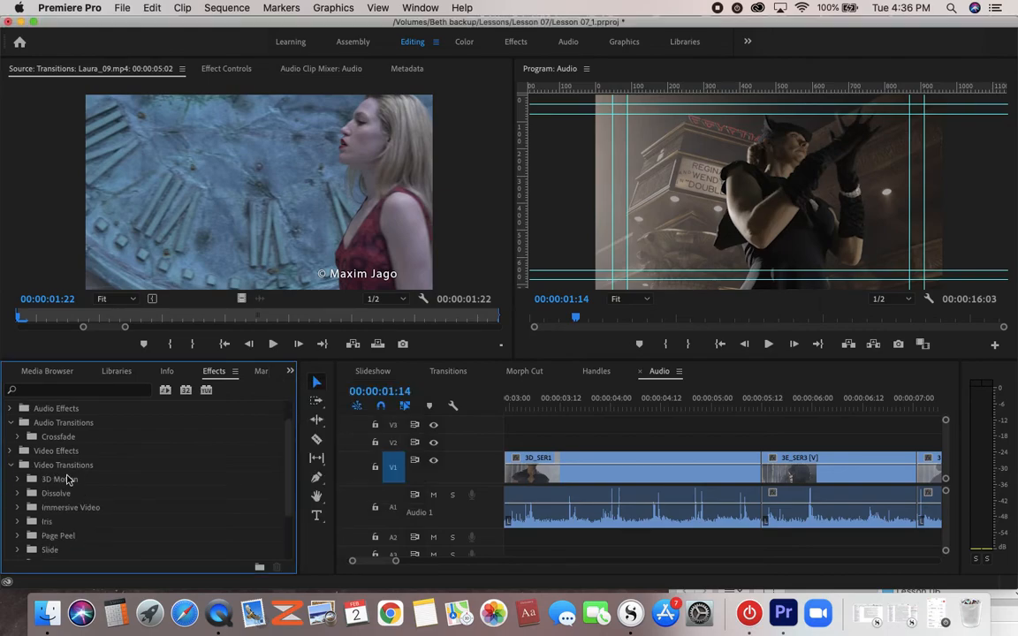
{"action": "left_click", "coordinate": [21, 493]}
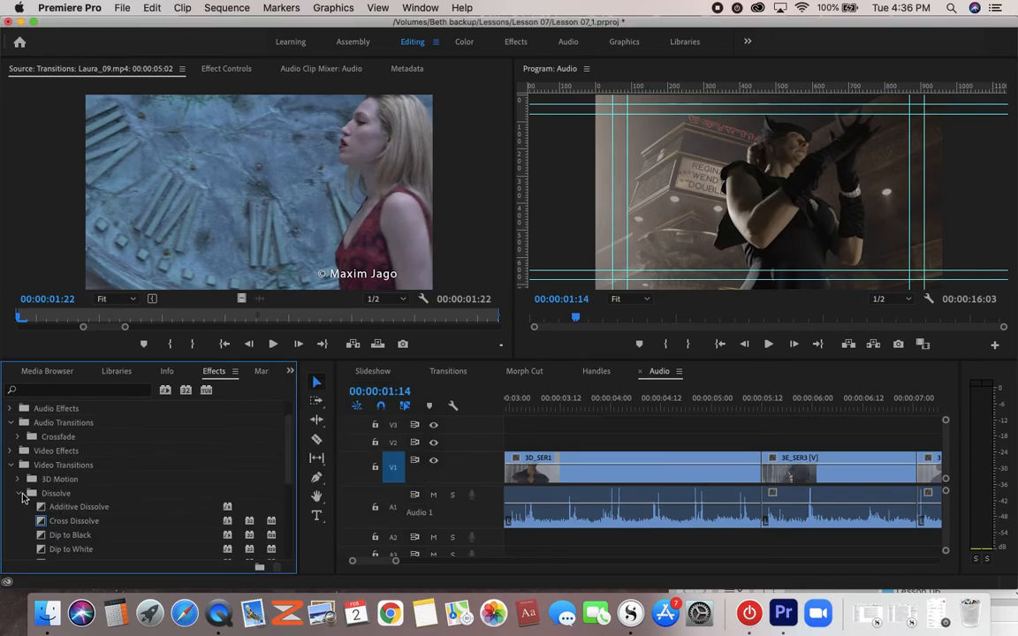
{"action": "scroll", "coordinate": [100, 486], "scroll_direction": "down", "scroll_amount": 3}
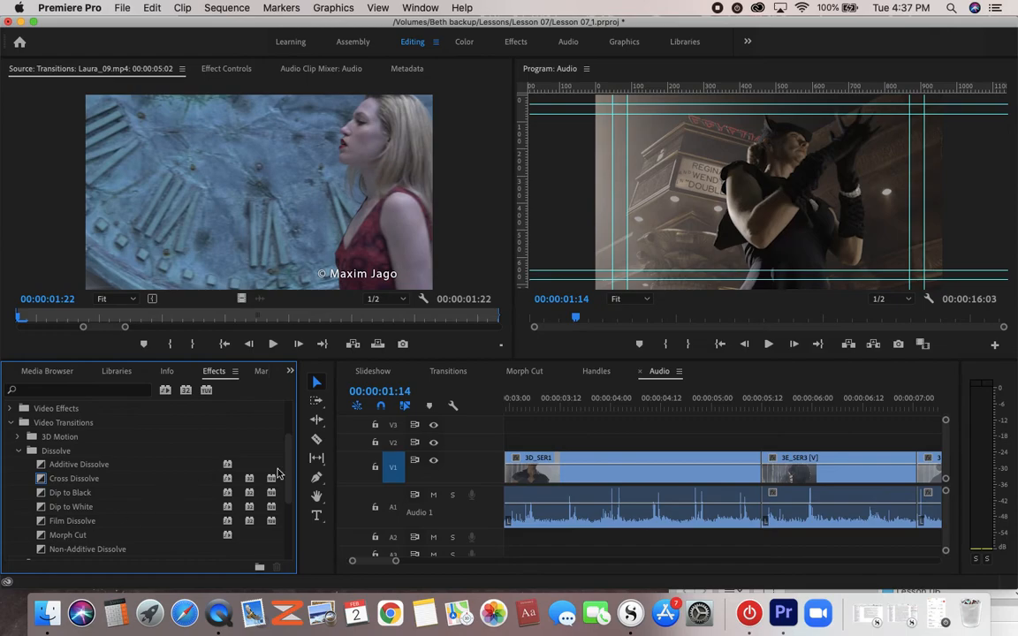
{"action": "left_click", "coordinate": [567, 407]}
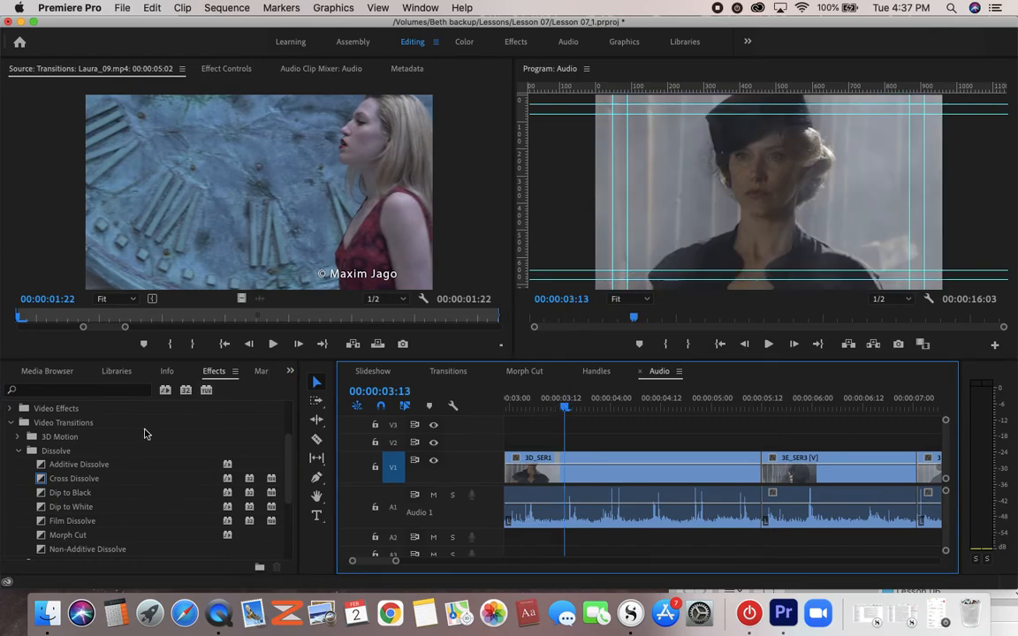
{"action": "left_click", "coordinate": [19, 450]}
{"action": "left_click", "coordinate": [11, 422]}
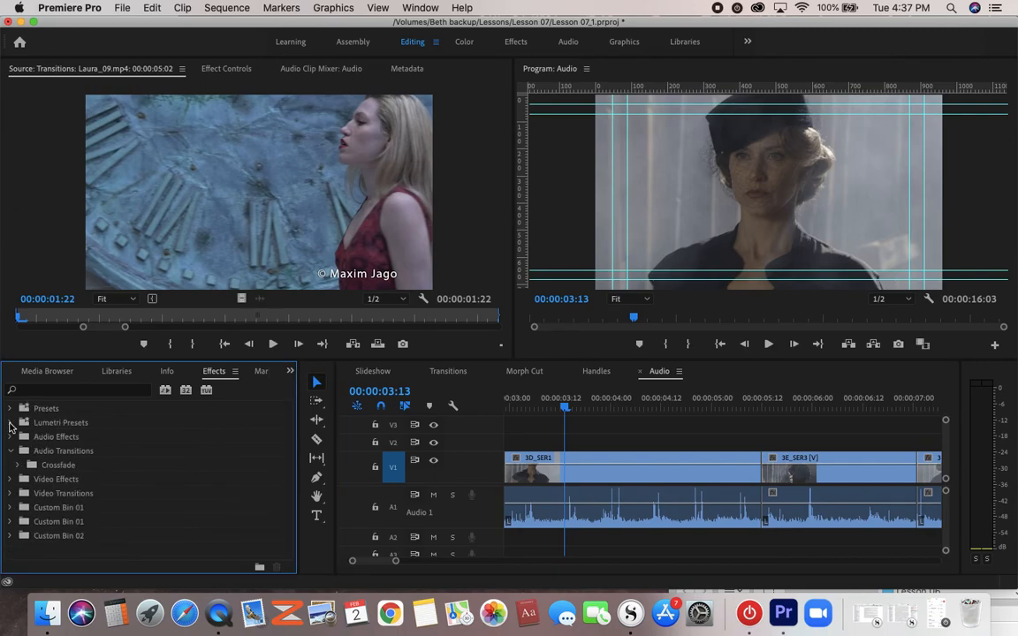